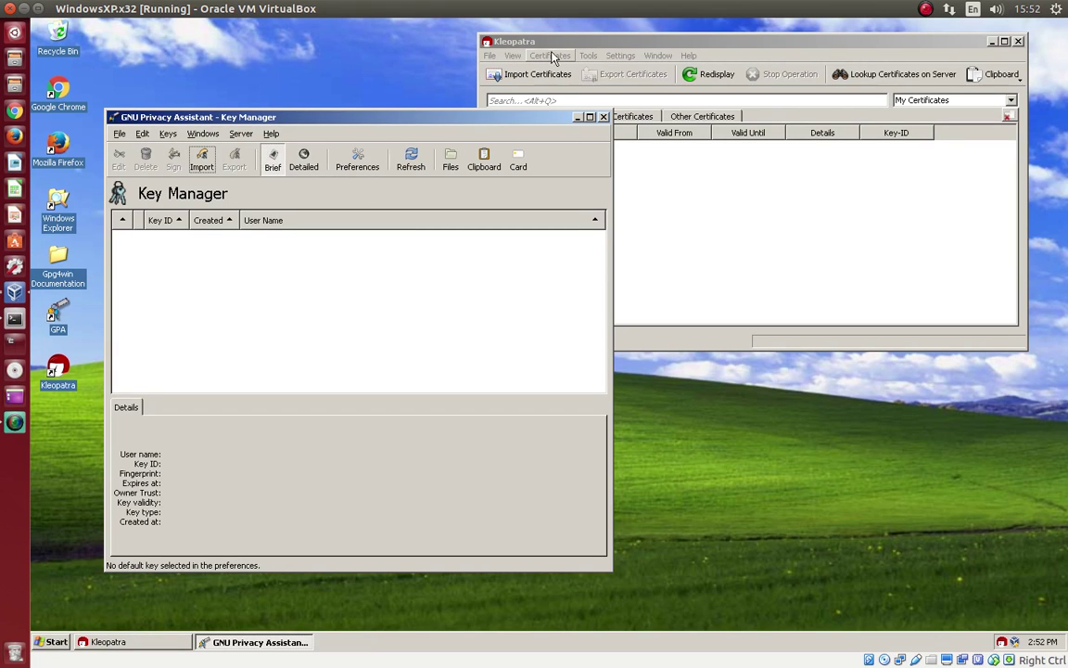
Step: Look over GPA's Keys menu, then show Kleopatra's File menu with New Certificate highlighted
{"action": "left_click", "coordinate": [490, 57]}
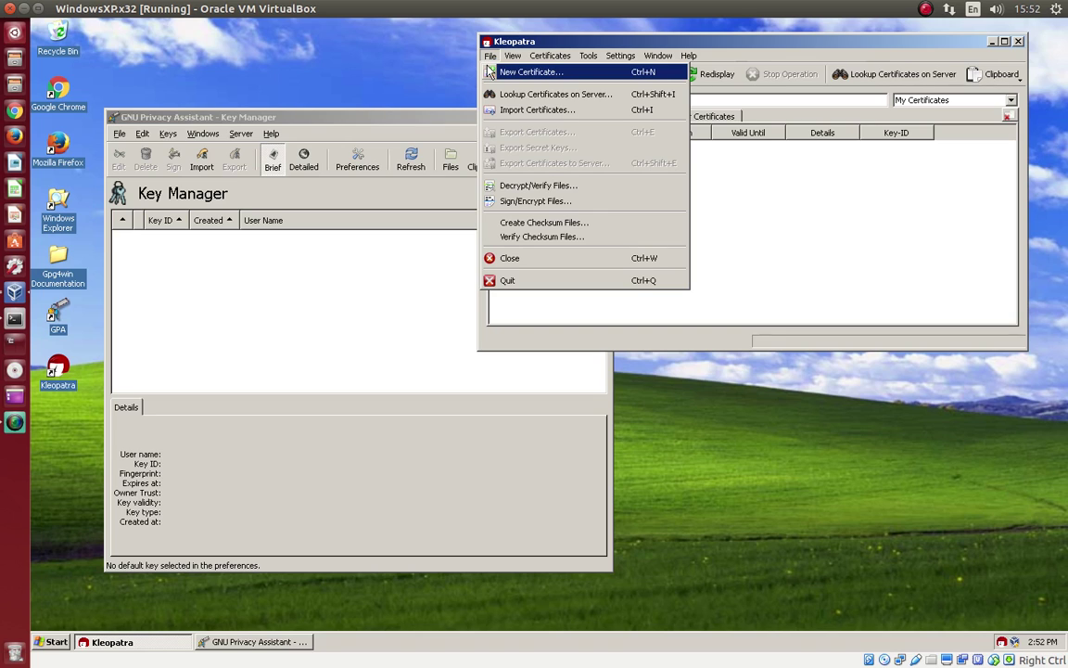
{"action": "mouse_move", "coordinate": [503, 58]}
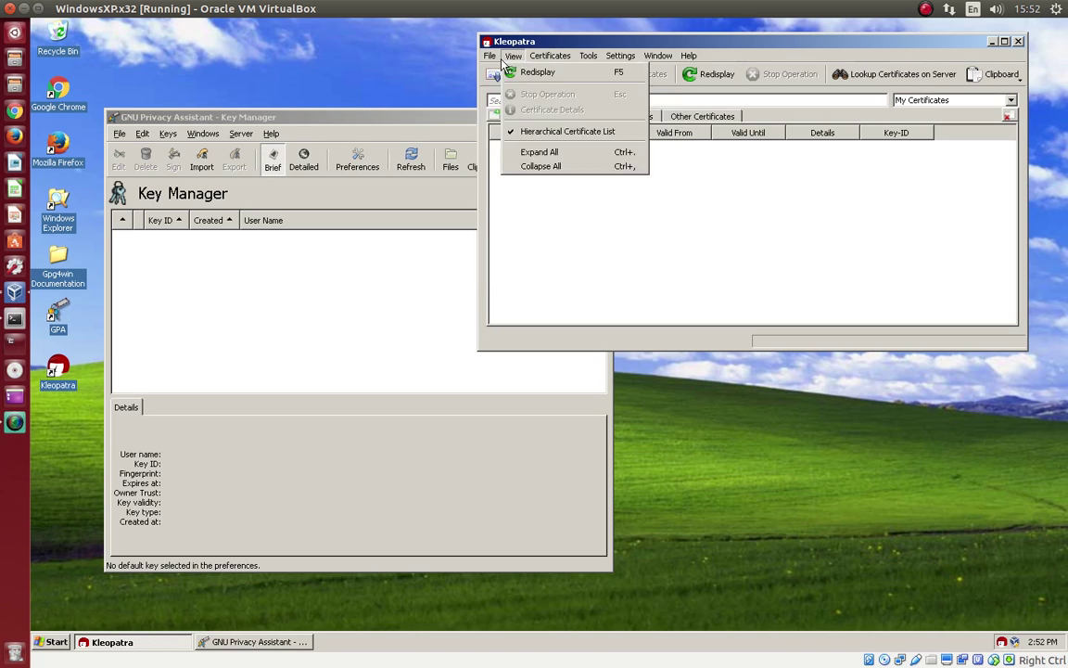
{"action": "mouse_move", "coordinate": [700, 61]}
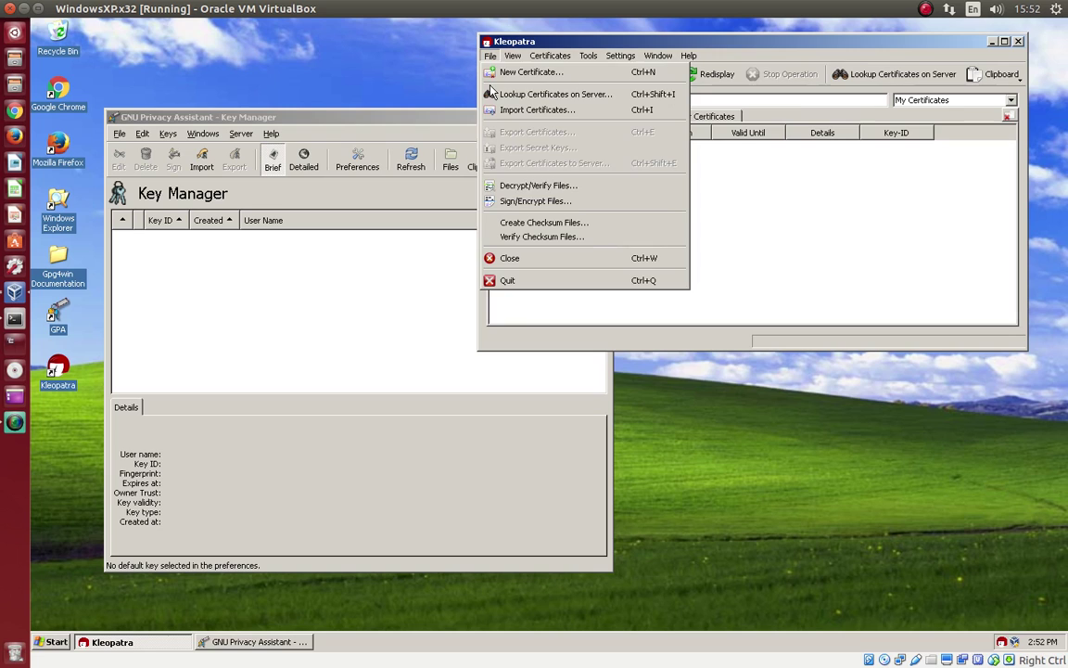
{"action": "left_click", "coordinate": [301, 119]}
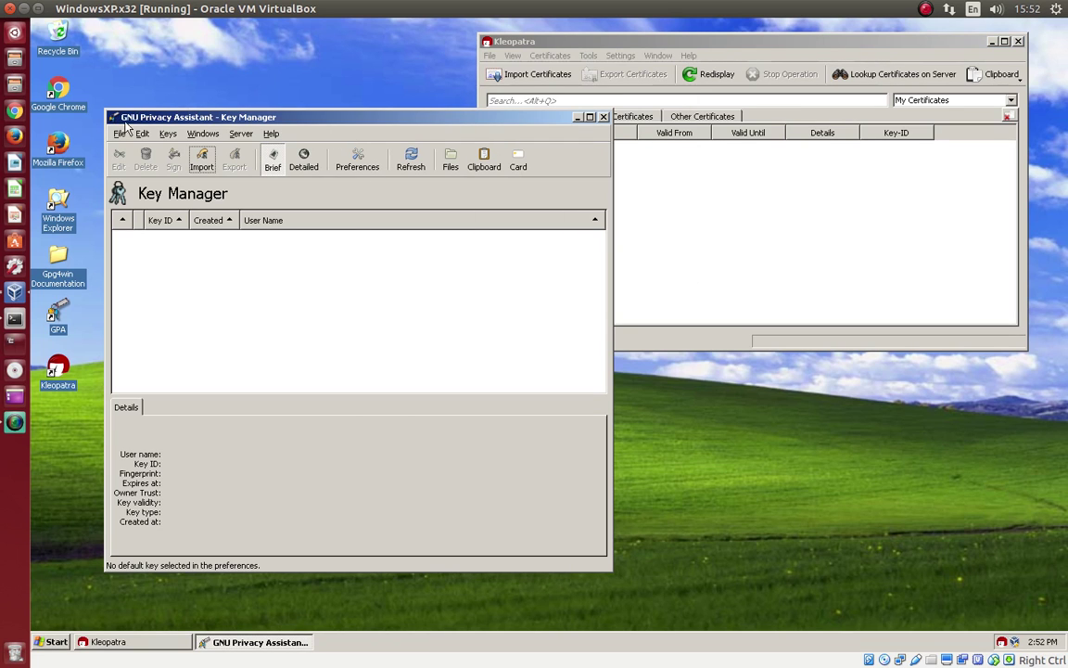
{"action": "left_click", "coordinate": [168, 135]}
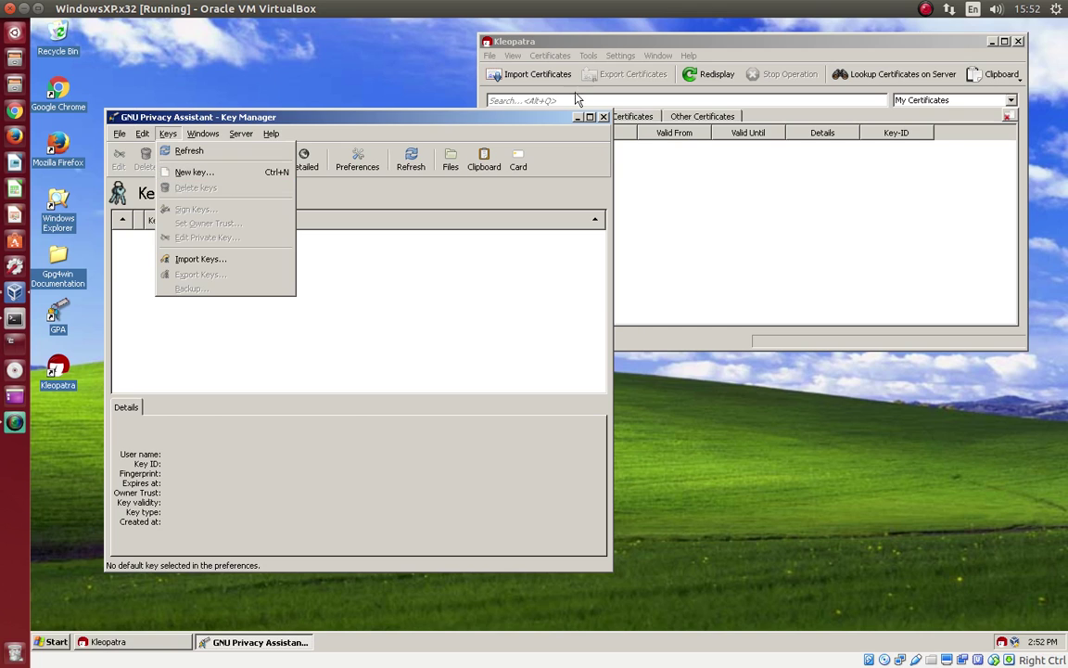
{"action": "left_click", "coordinate": [588, 46]}
{"action": "left_click", "coordinate": [489, 56]}
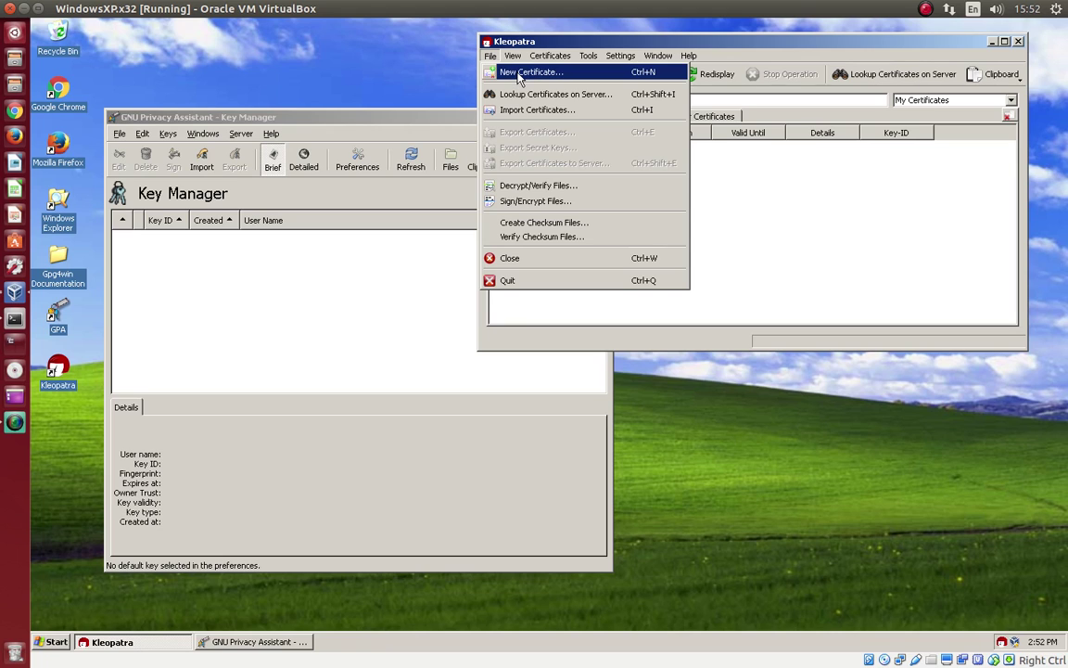
Step: Start a new personal OpenPGP key pair and enter the owner's full name and e-mail address
{"action": "left_click", "coordinate": [521, 75]}
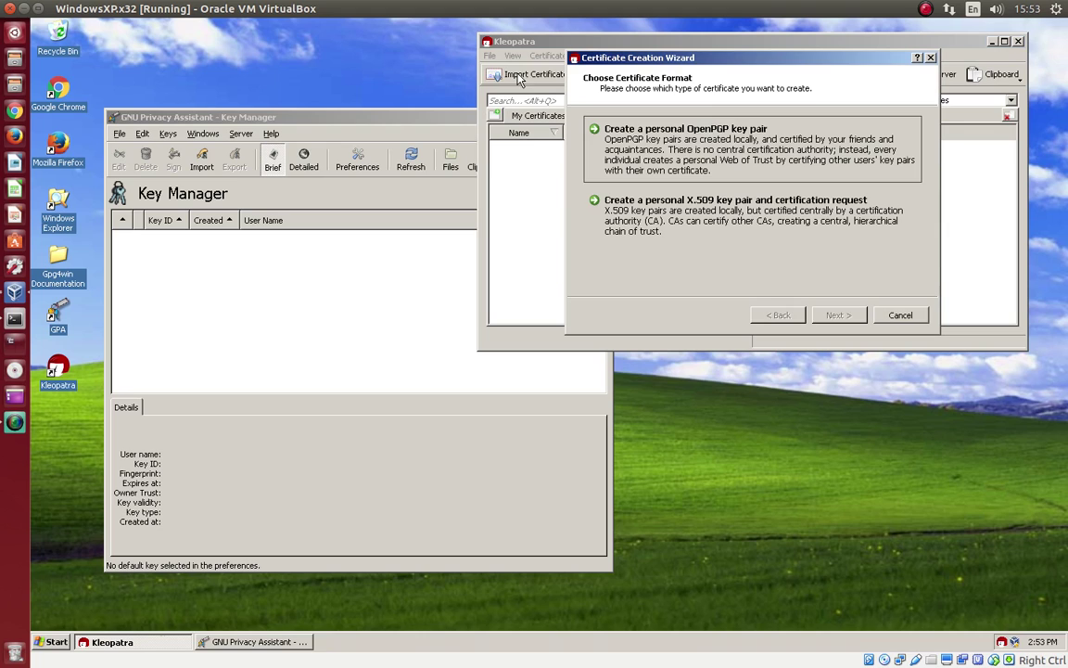
{"action": "left_click", "coordinate": [710, 123]}
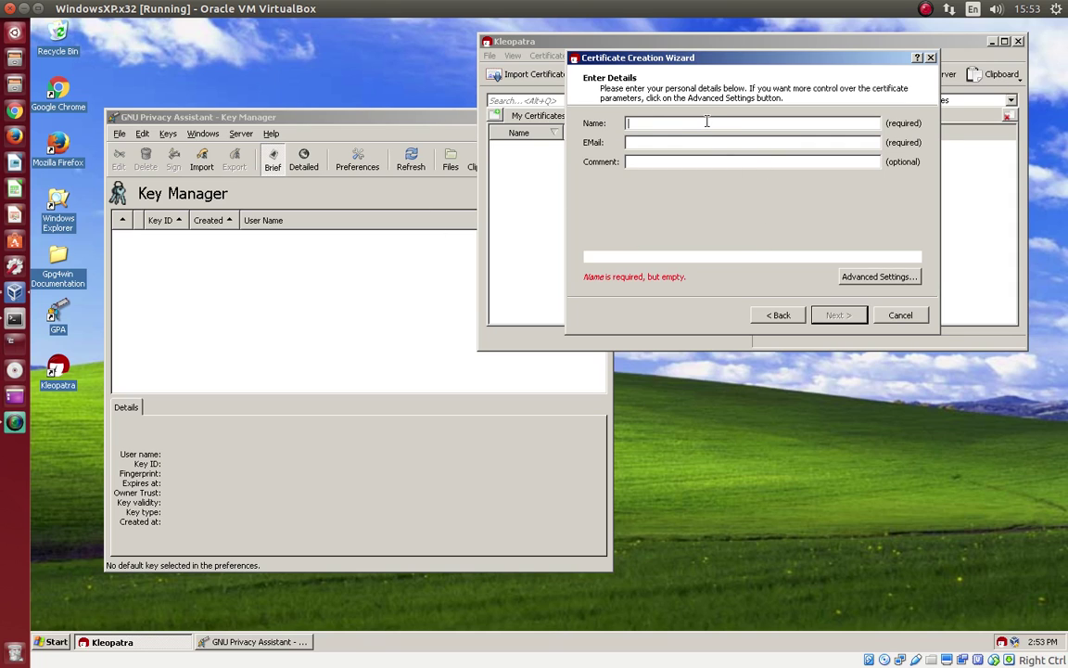
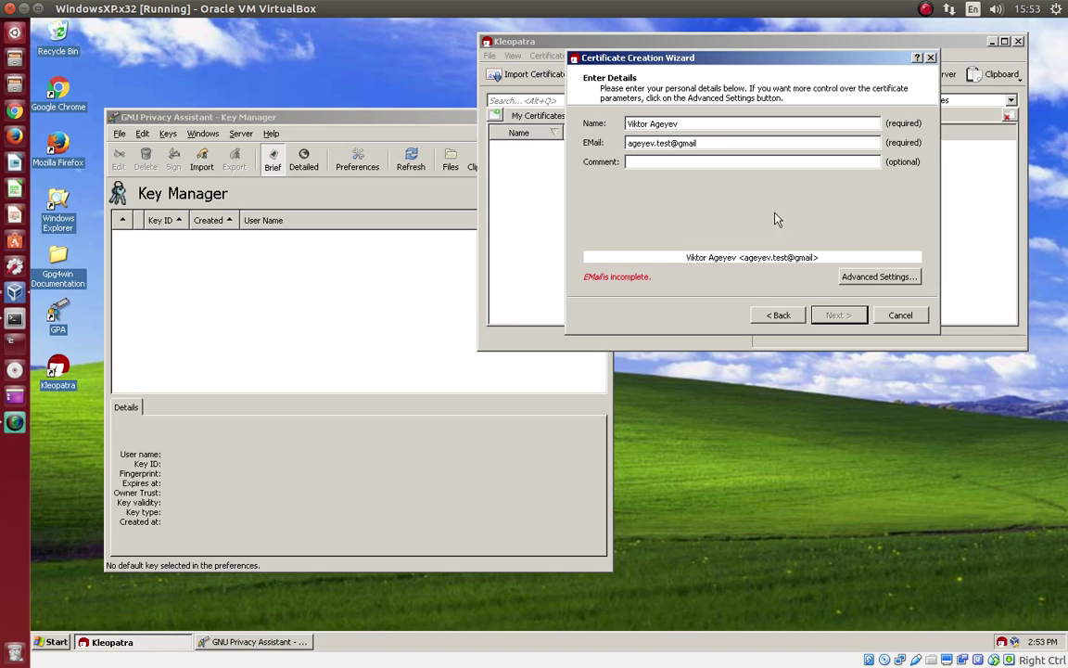
Step: Set the 2,048-bit RSA key's Valid until date to 2018-05-15 in Advanced Settings
{"action": "left_click", "coordinate": [866, 277]}
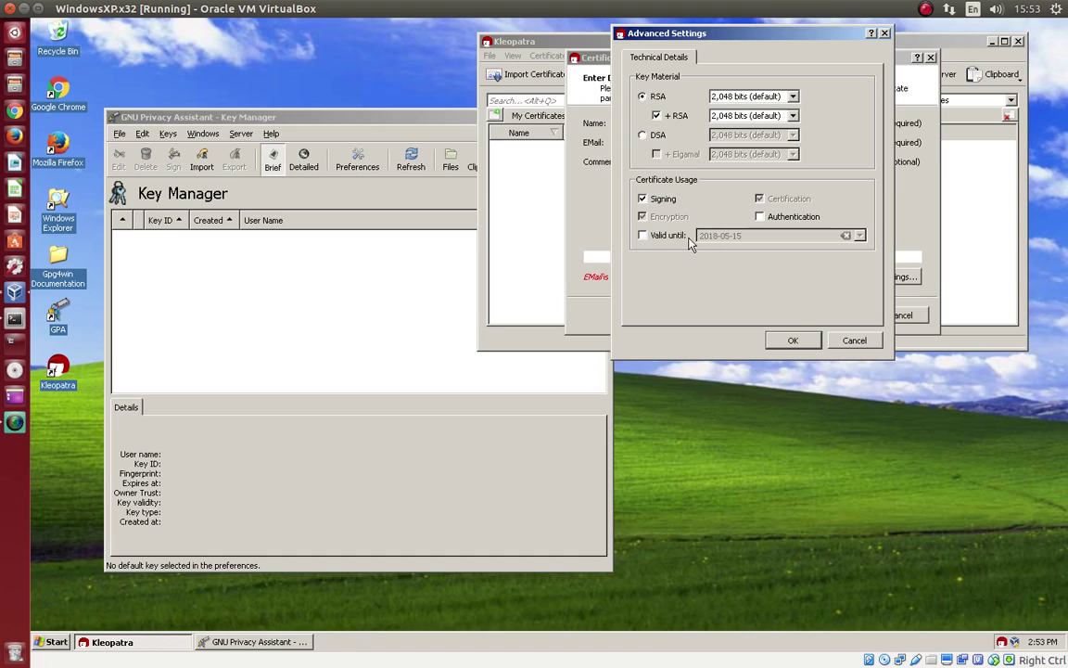
{"action": "left_click", "coordinate": [644, 236]}
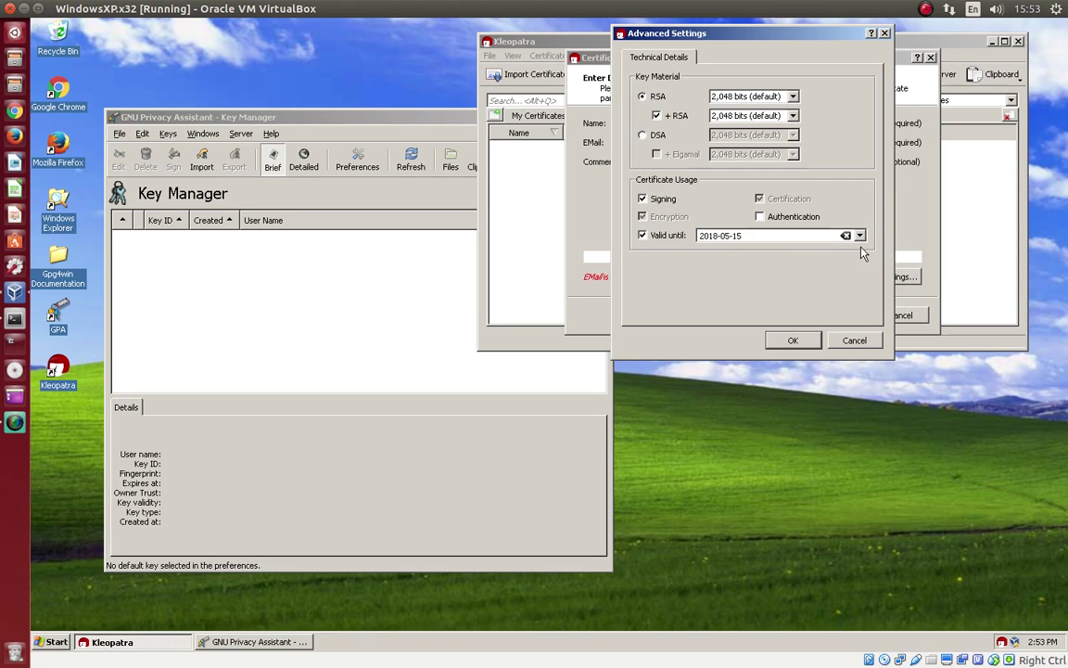
{"action": "left_click", "coordinate": [791, 342]}
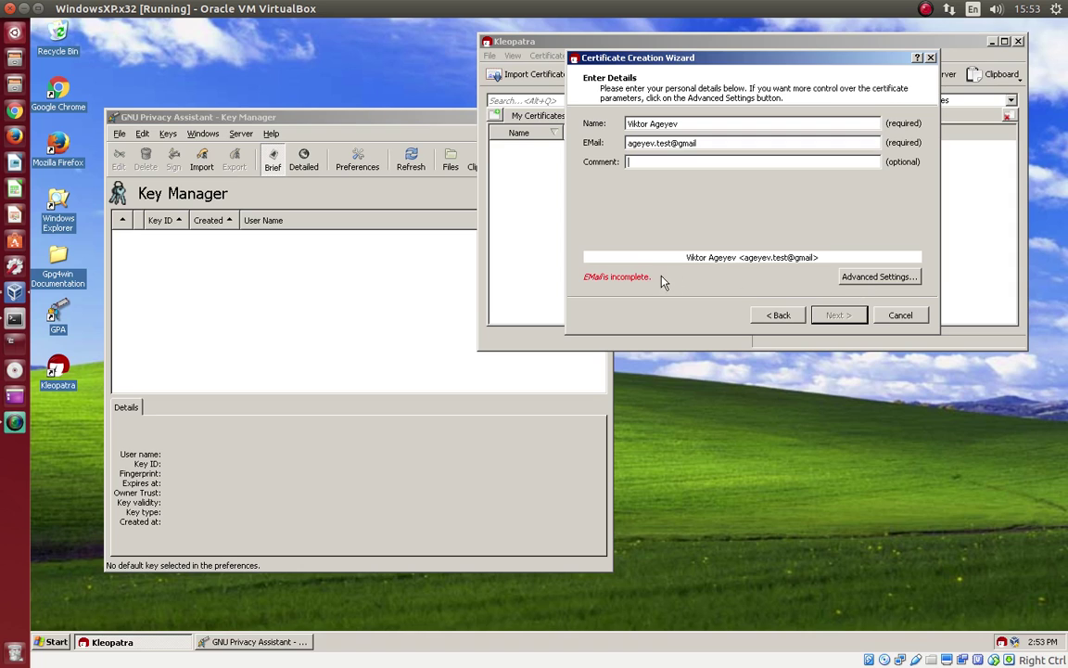
Step: Finish the e-mail address with '.com' and move on to review the certificate parameters
{"action": "left_click", "coordinate": [709, 143]}
{"action": "type", "text": ".com"}
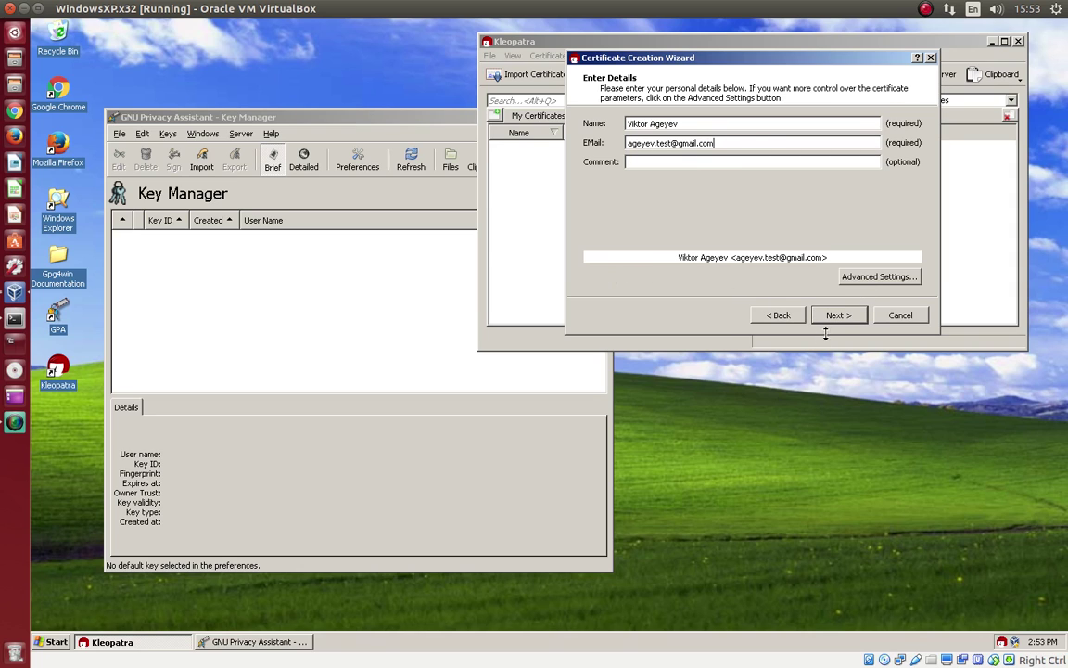
{"action": "left_click", "coordinate": [839, 316]}
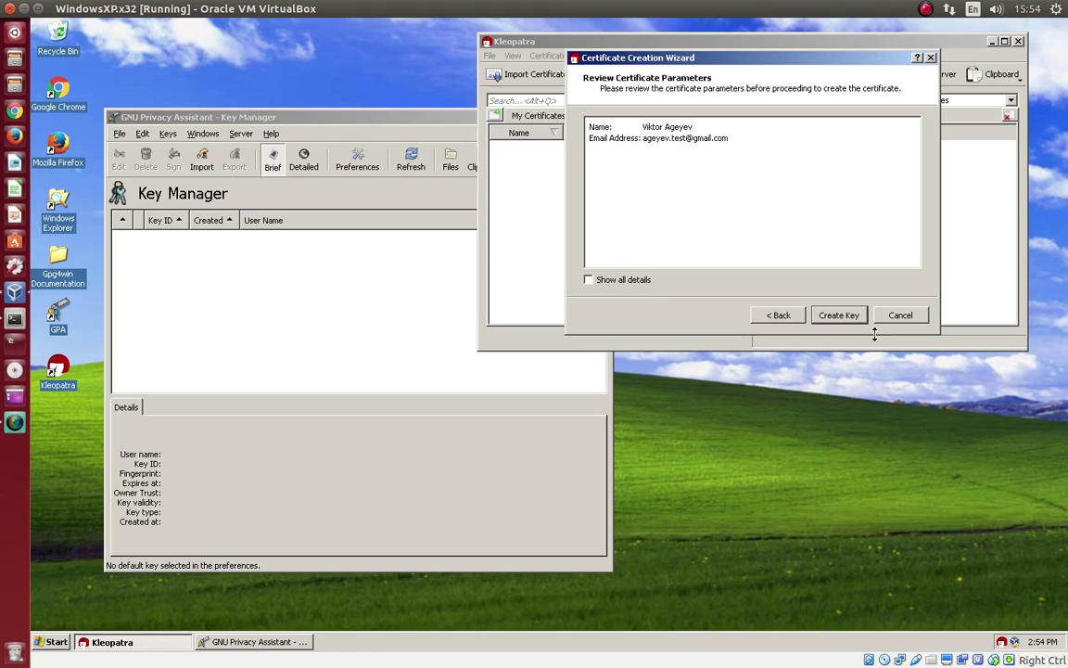
Step: Generate the key pair with a confirmed passphrase, accepting the weak-passphrase warnings
{"action": "left_click", "coordinate": [840, 316]}
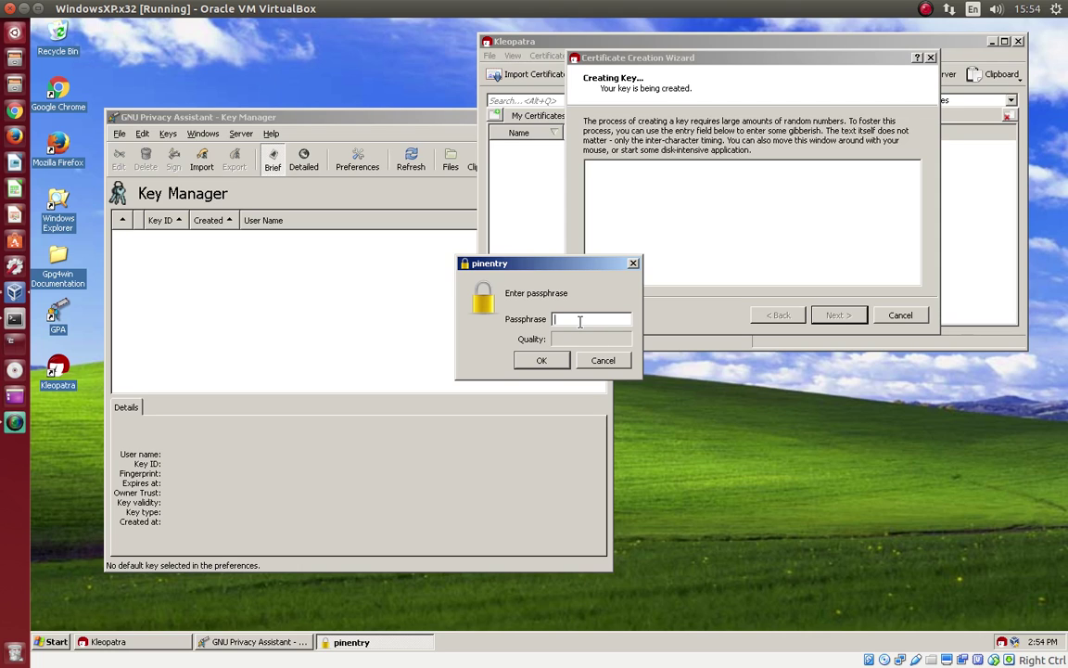
{"action": "type", "text": "***"}
{"action": "left_click", "coordinate": [543, 360]}
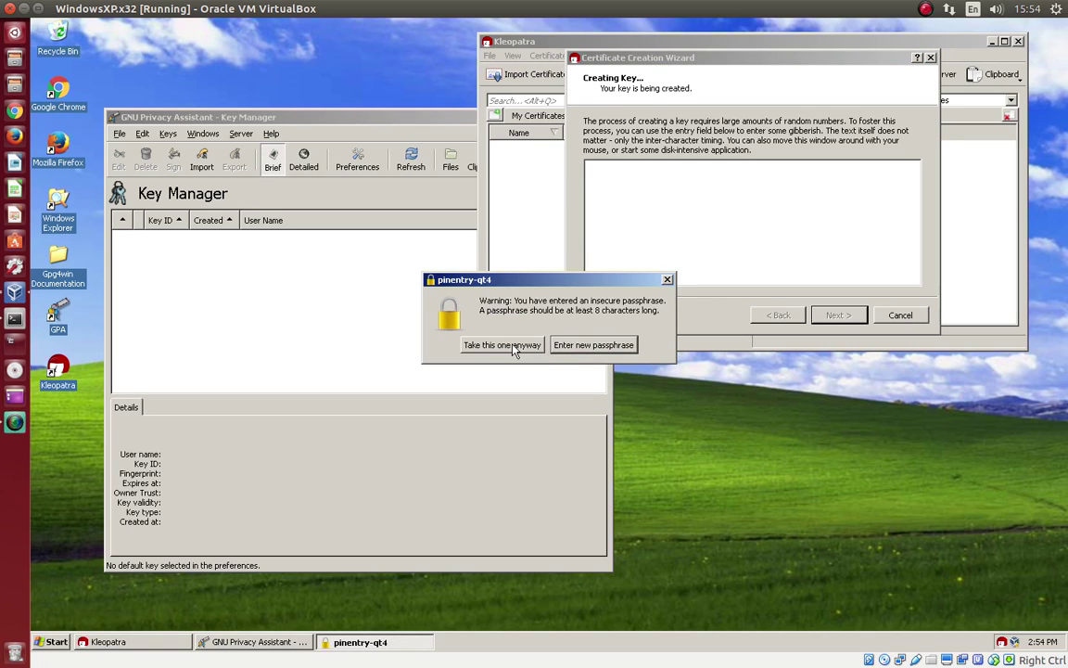
{"action": "left_click", "coordinate": [513, 349]}
{"action": "left_click", "coordinate": [512, 349]}
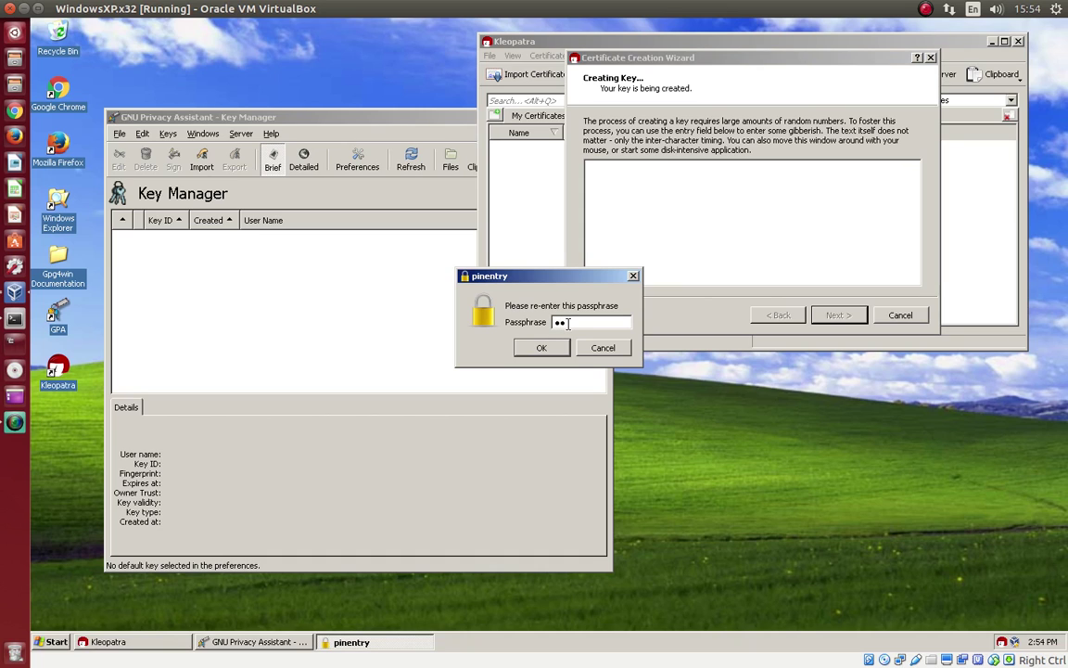
{"action": "key", "text": "Return"}
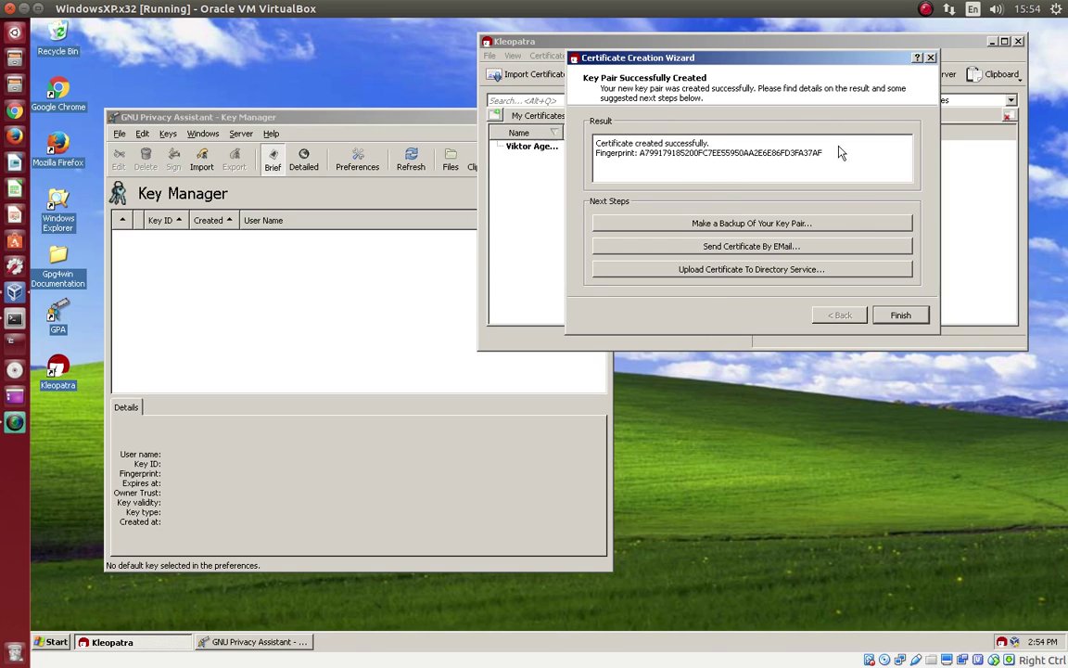
Step: Close the wizard and widen Kleopatra plus its Name, E-Mail, Valid From and Valid Until columns
{"action": "left_click", "coordinate": [898, 314]}
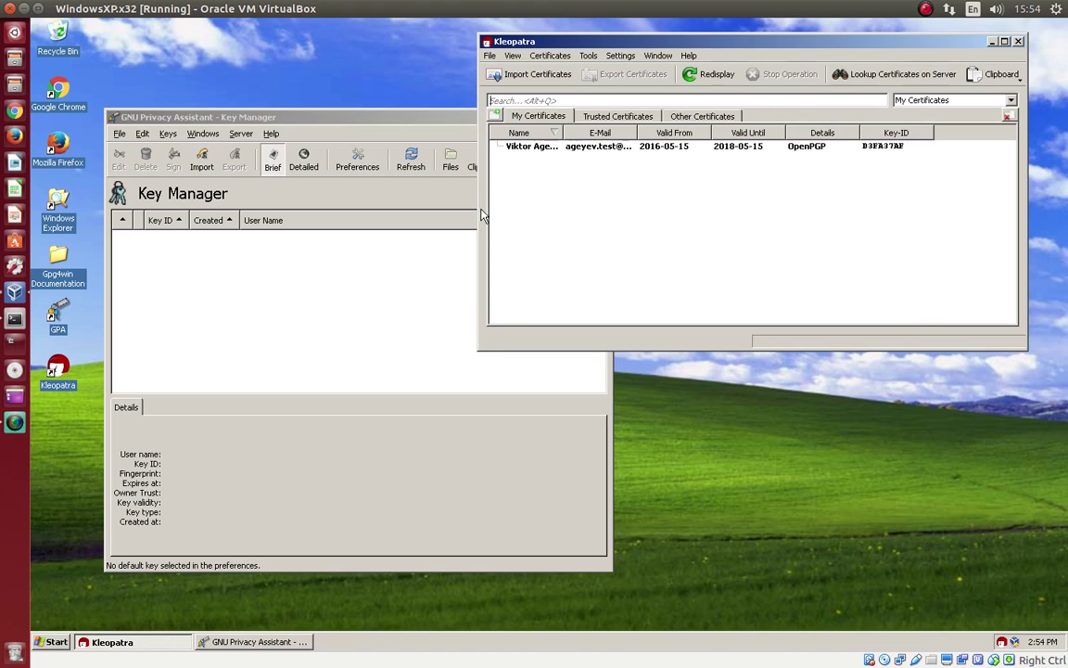
{"action": "left_click_drag", "start_coordinate": [481, 237], "coordinate": [263, 218]}
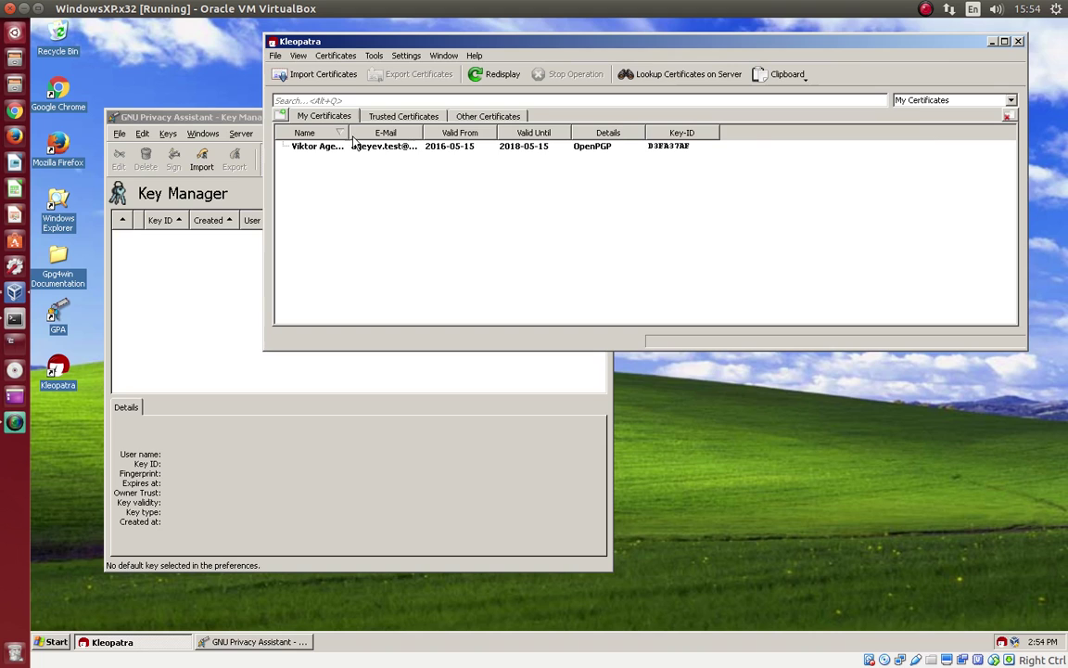
{"action": "left_click_drag", "start_coordinate": [347, 135], "coordinate": [405, 136]}
{"action": "left_click_drag", "start_coordinate": [479, 133], "coordinate": [536, 135]}
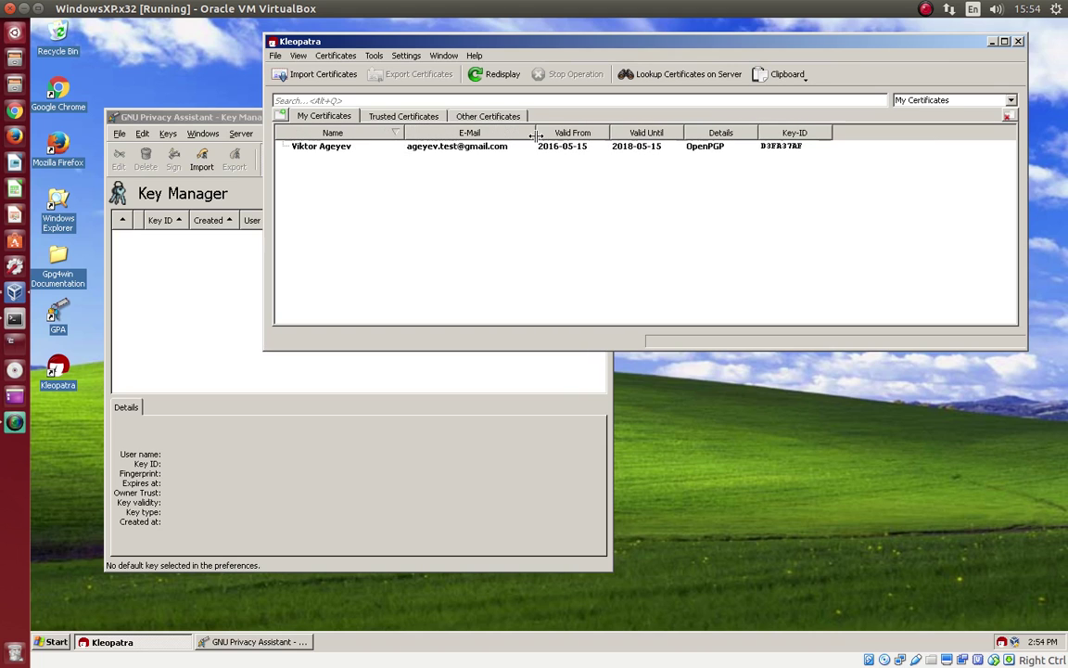
{"action": "left_click_drag", "start_coordinate": [609, 132], "coordinate": [632, 132]}
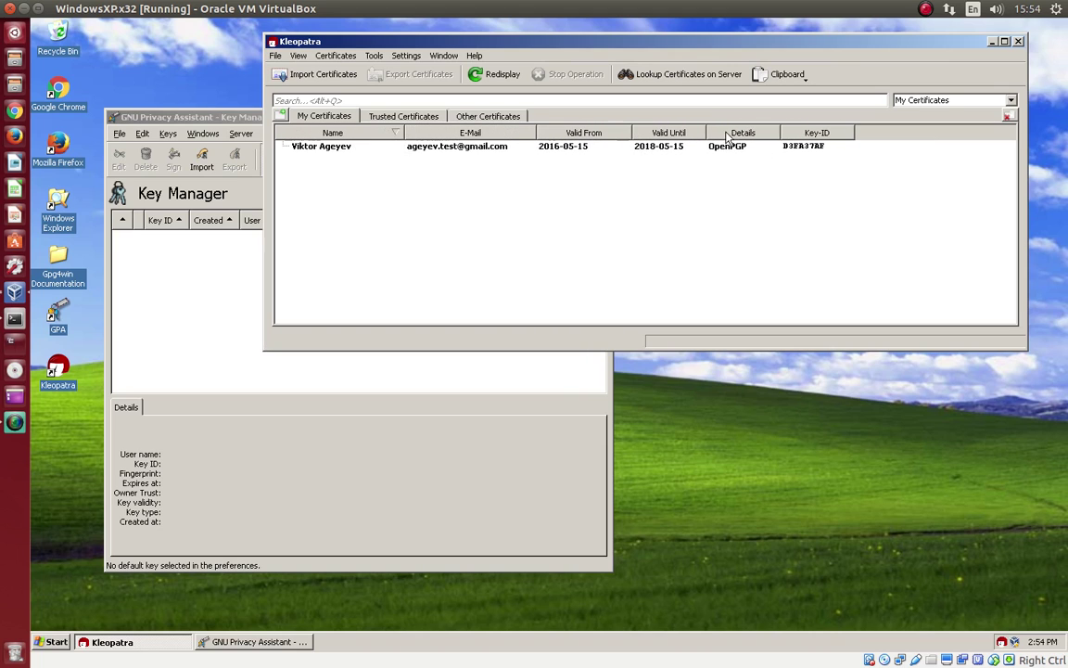
{"action": "left_click_drag", "start_coordinate": [705, 132], "coordinate": [721, 133]}
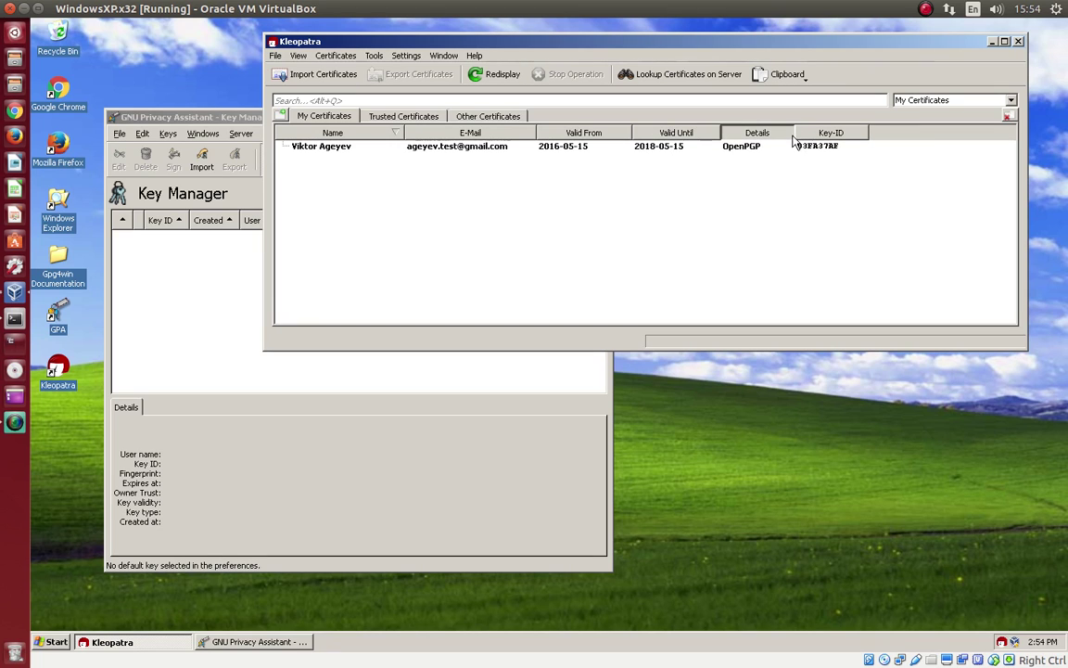
Step: Sort Kleopatra by Key-ID, then refresh and enlarge GPA's Key Manager to show key D3FA37AF's details
{"action": "left_click", "coordinate": [820, 132]}
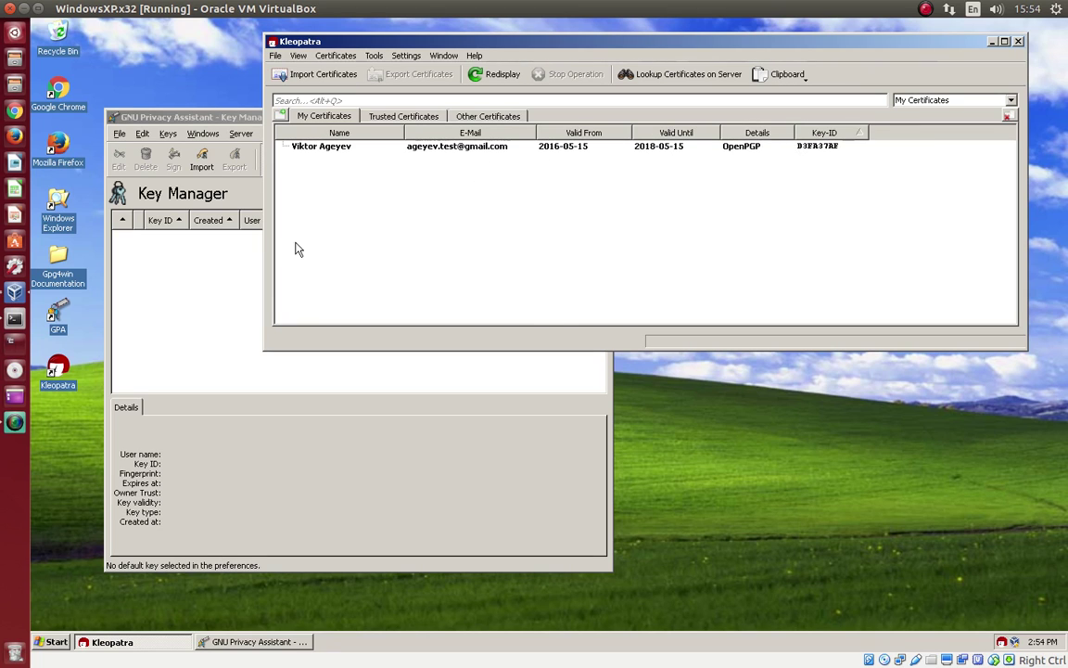
{"action": "mouse_move", "coordinate": [338, 154]}
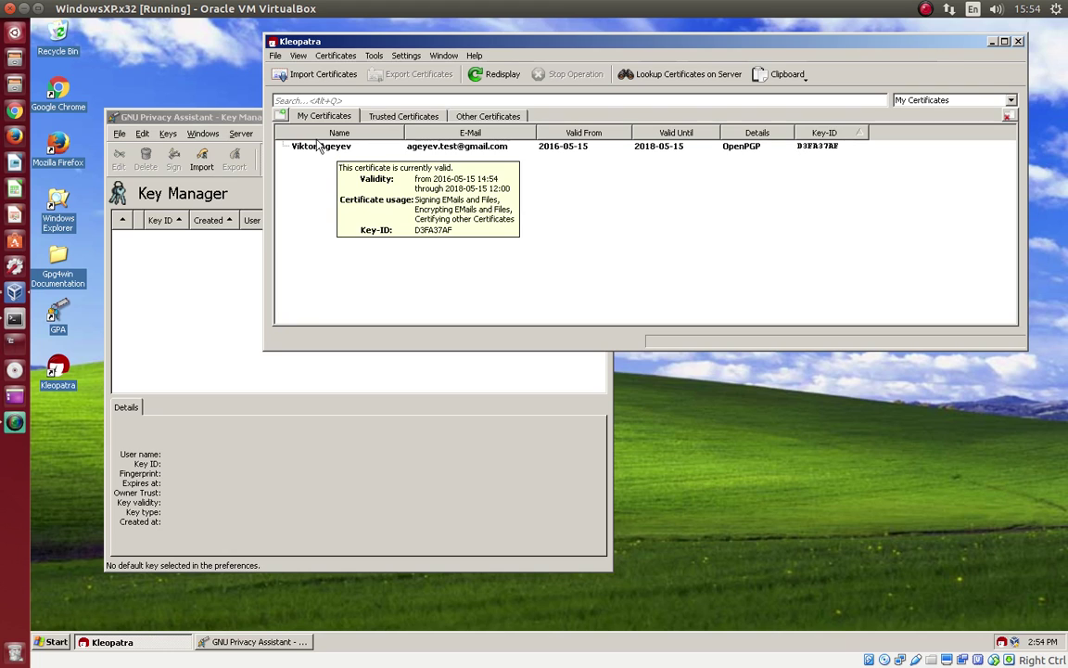
{"action": "left_click", "coordinate": [222, 115]}
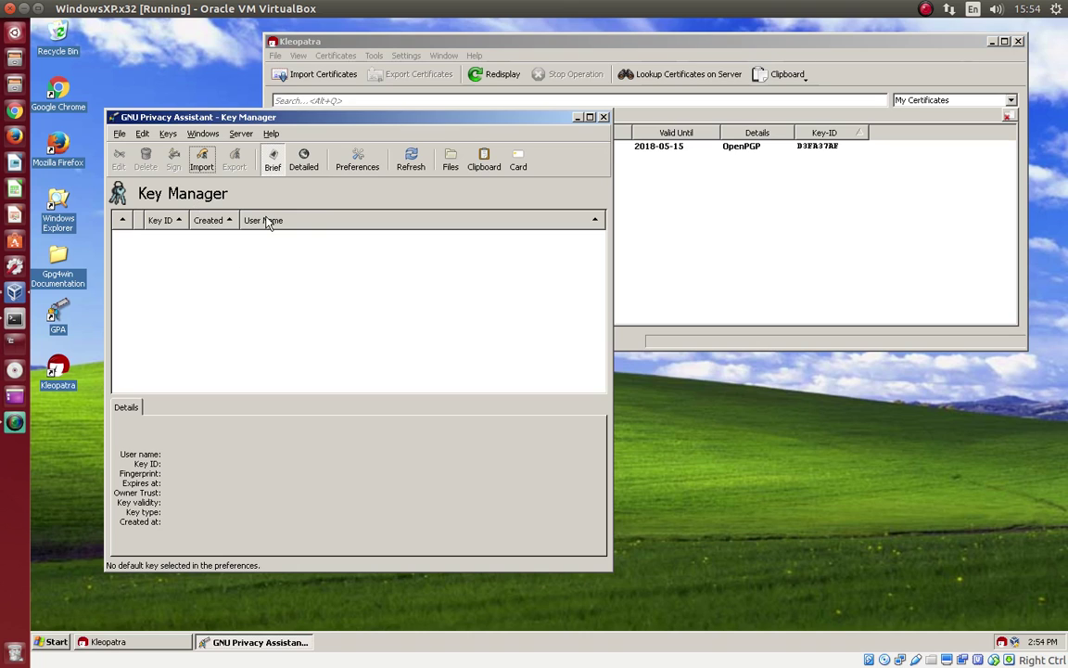
{"action": "left_click", "coordinate": [412, 167]}
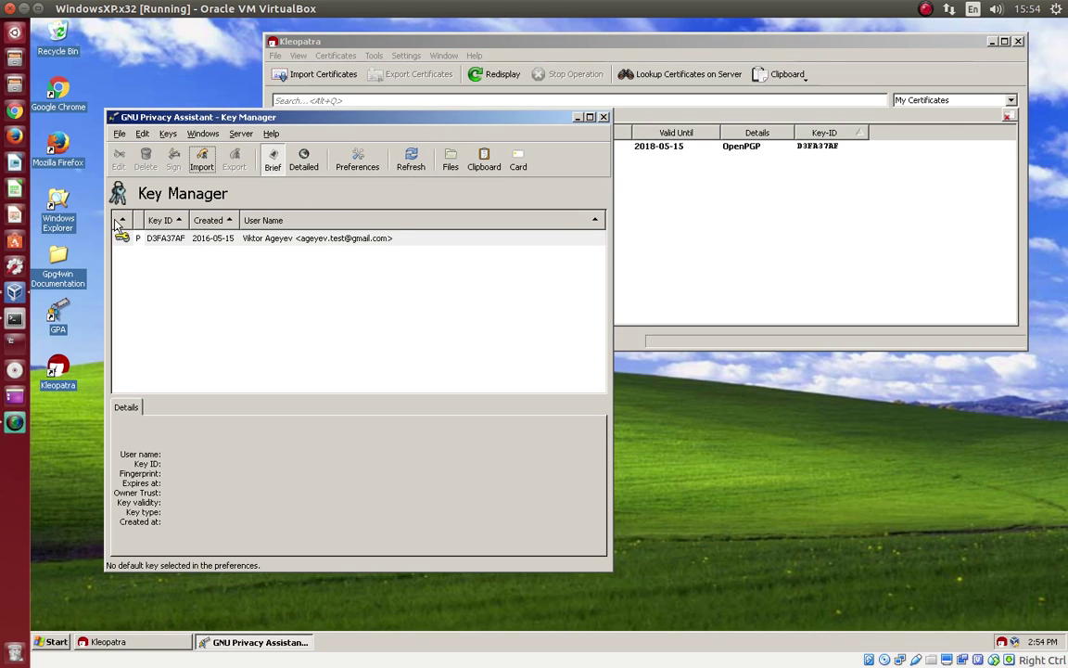
{"action": "left_click_drag", "start_coordinate": [444, 123], "coordinate": [428, 77]}
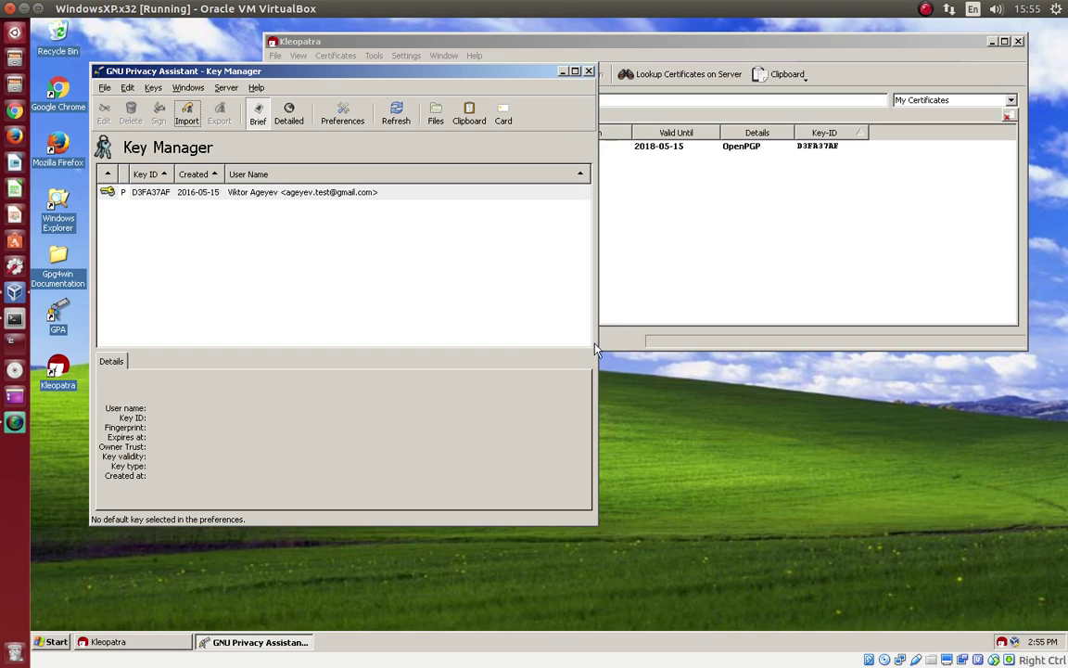
{"action": "left_click_drag", "start_coordinate": [598, 348], "coordinate": [841, 352]}
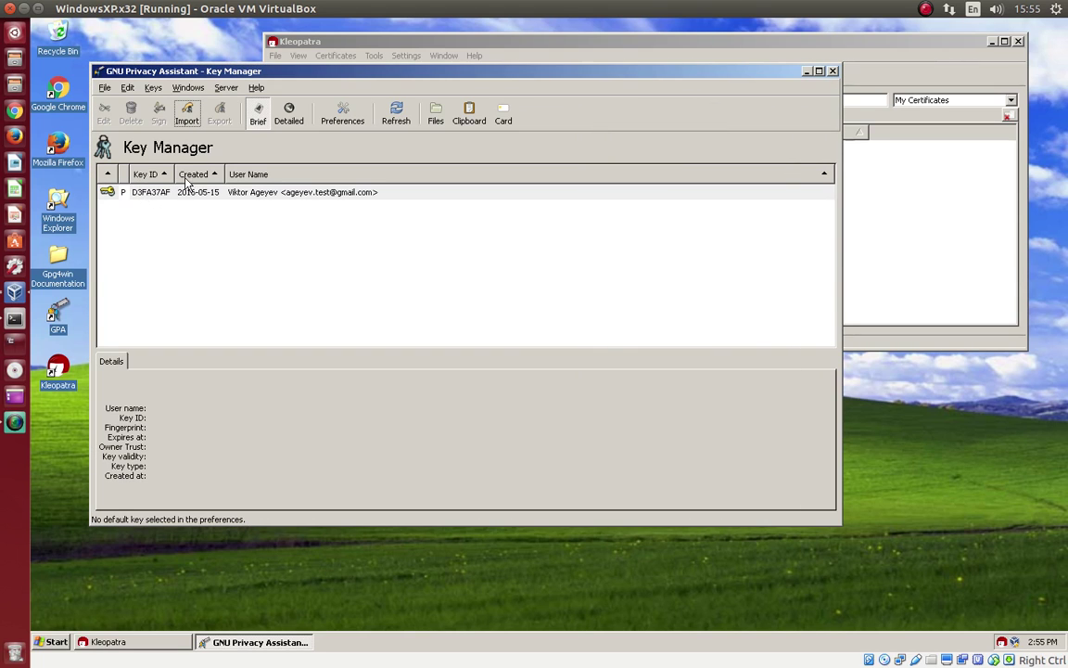
{"action": "left_click", "coordinate": [309, 197]}
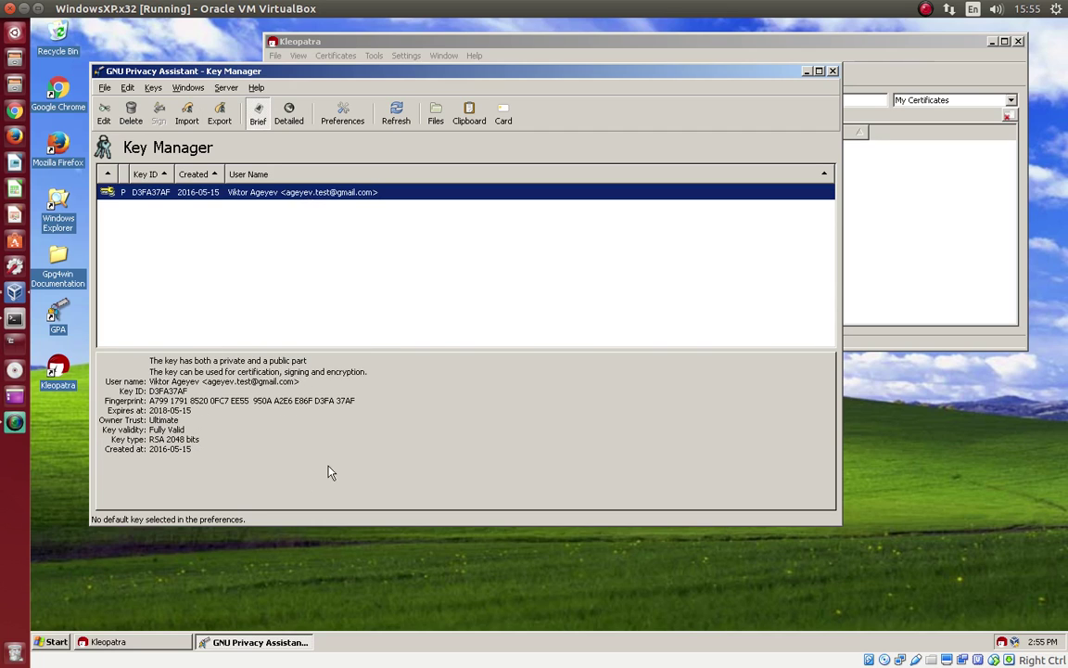
Step: Start exporting the new certificate and create a PGP folder under My Documents
{"action": "left_click", "coordinate": [680, 61]}
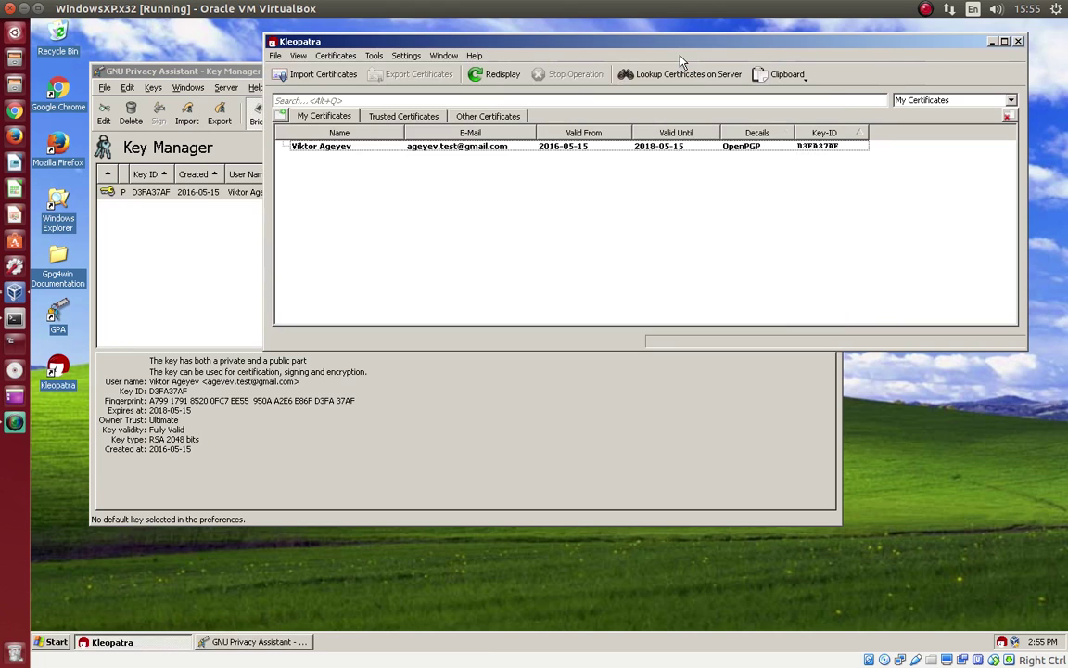
{"action": "left_click", "coordinate": [320, 144]}
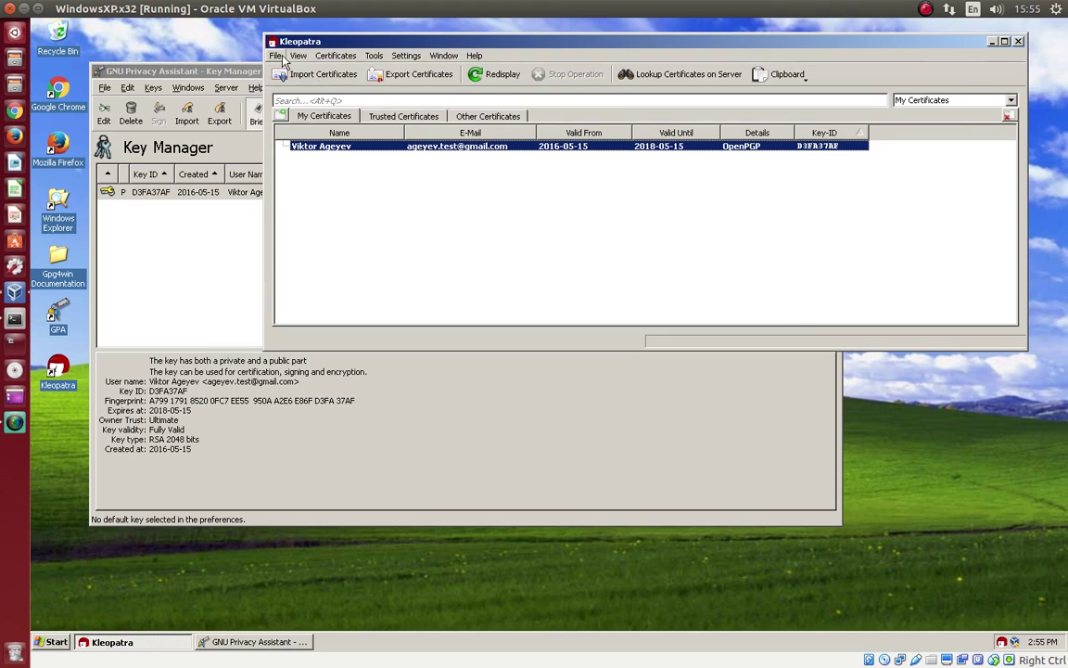
{"action": "left_click", "coordinate": [276, 56]}
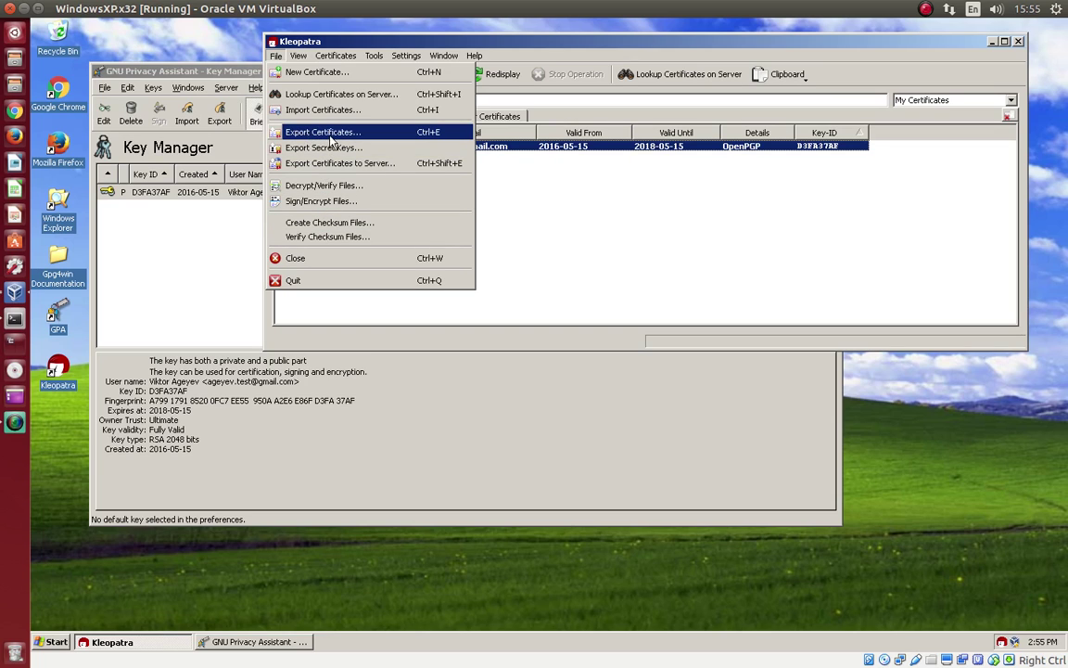
{"action": "left_click", "coordinate": [358, 136]}
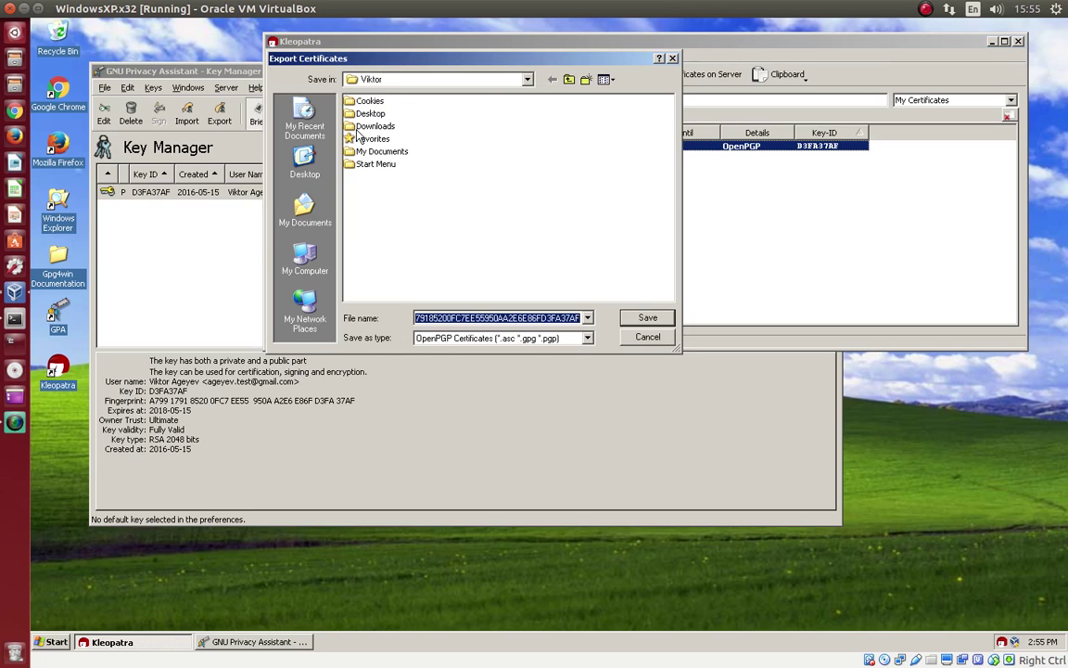
{"action": "double_click", "coordinate": [381, 151]}
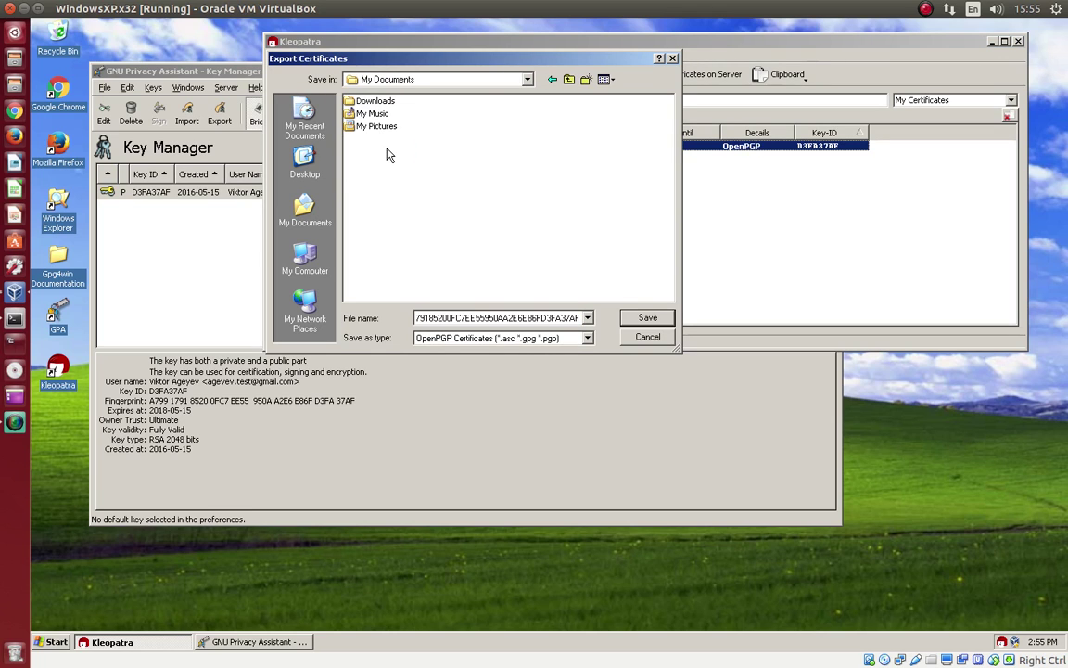
{"action": "left_click", "coordinate": [586, 80]}
{"action": "type", "text": "PGP"}
{"action": "key", "text": "Return"}
{"action": "key", "text": "Return"}
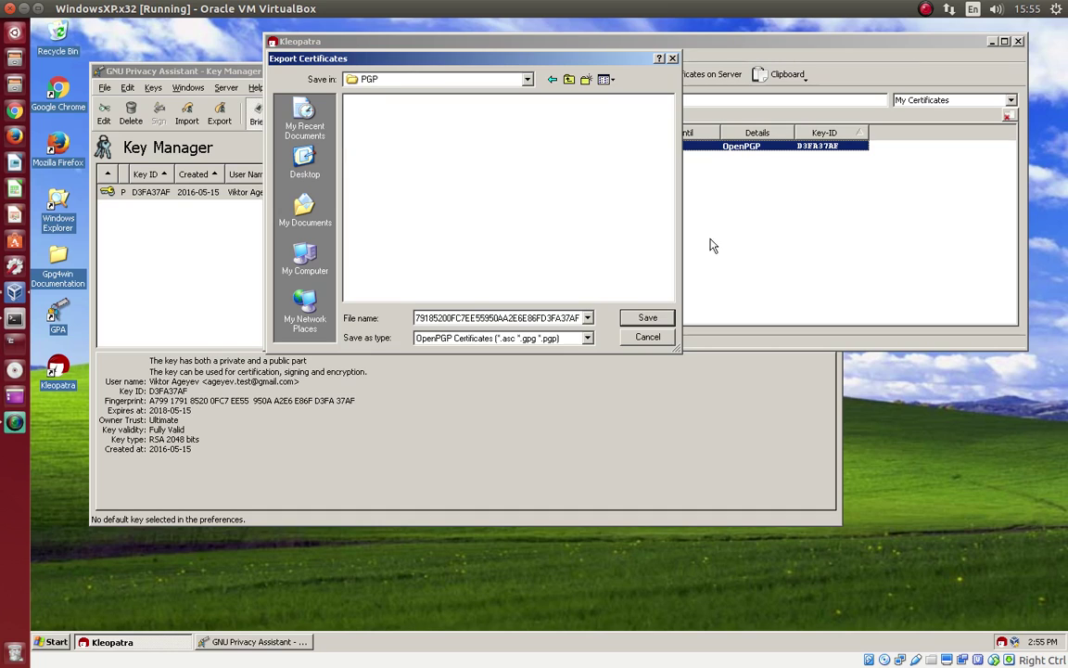
Step: Name the export file after the owner's e-mail address with the .asc extension and save it
{"action": "double_click", "coordinate": [422, 320]}
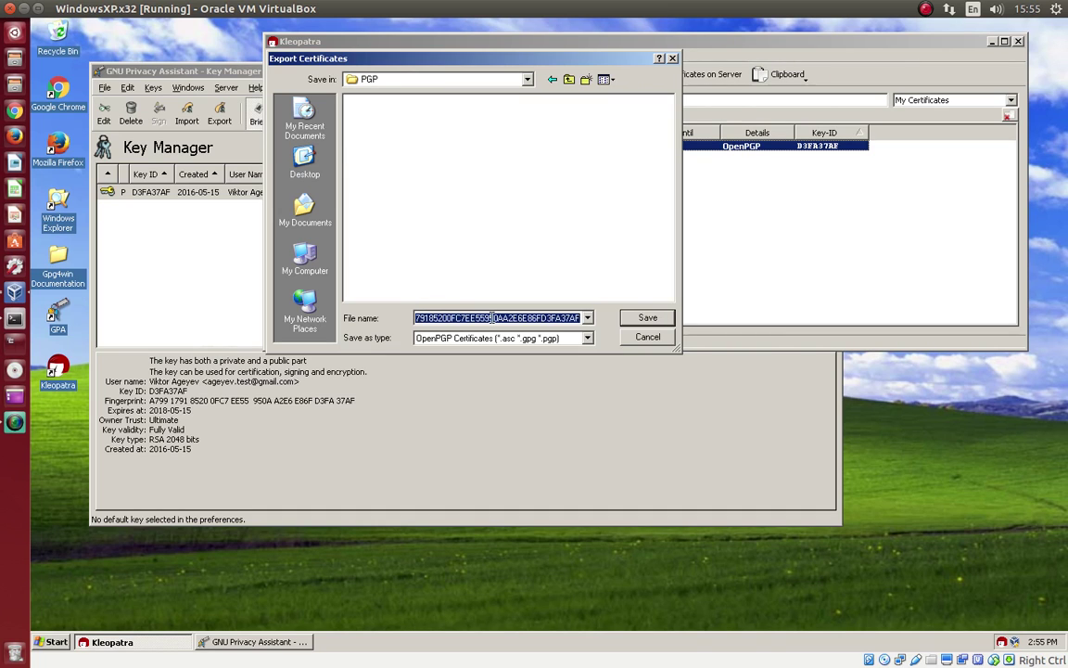
{"action": "key", "text": "BackSpace"}
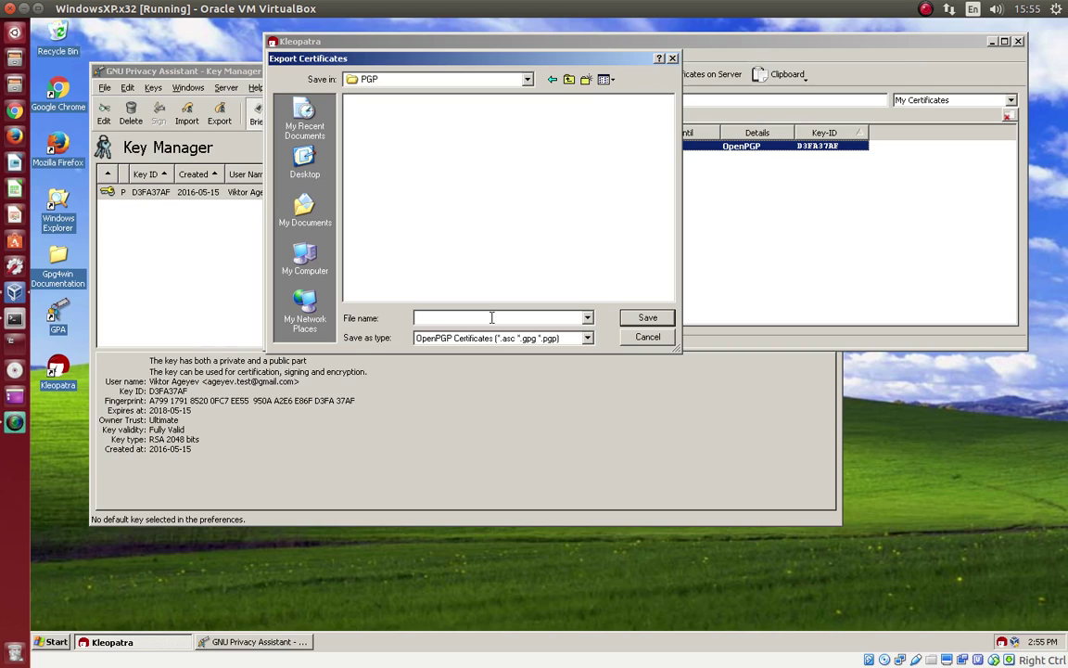
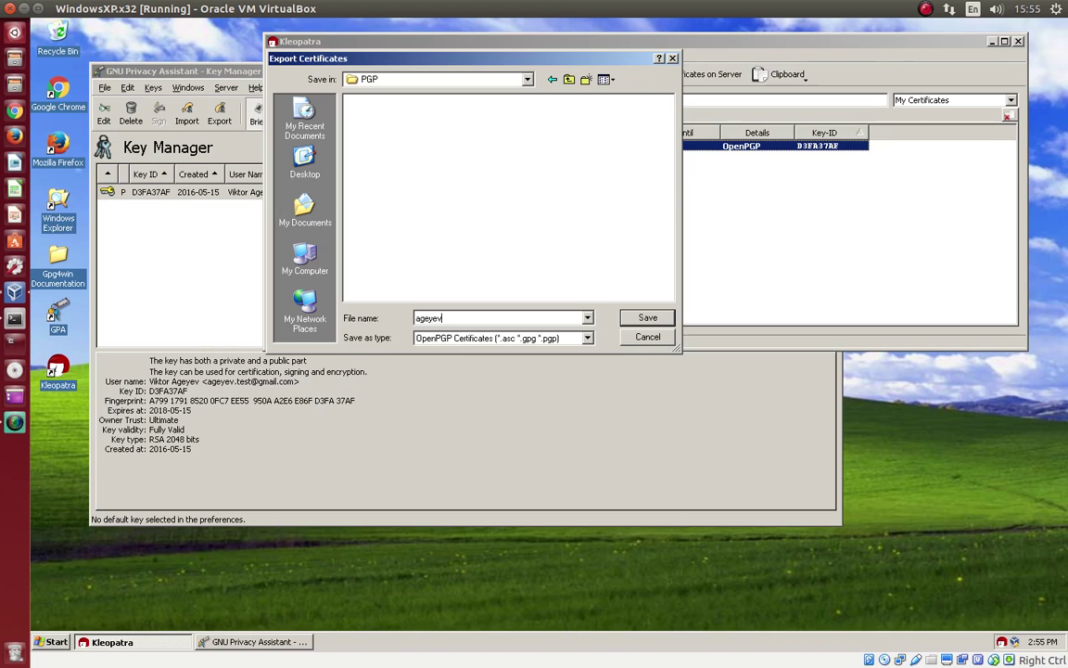
{"action": "left_click_drag", "start_coordinate": [499, 318], "coordinate": [526, 320]}
{"action": "left_click", "coordinate": [648, 317]}
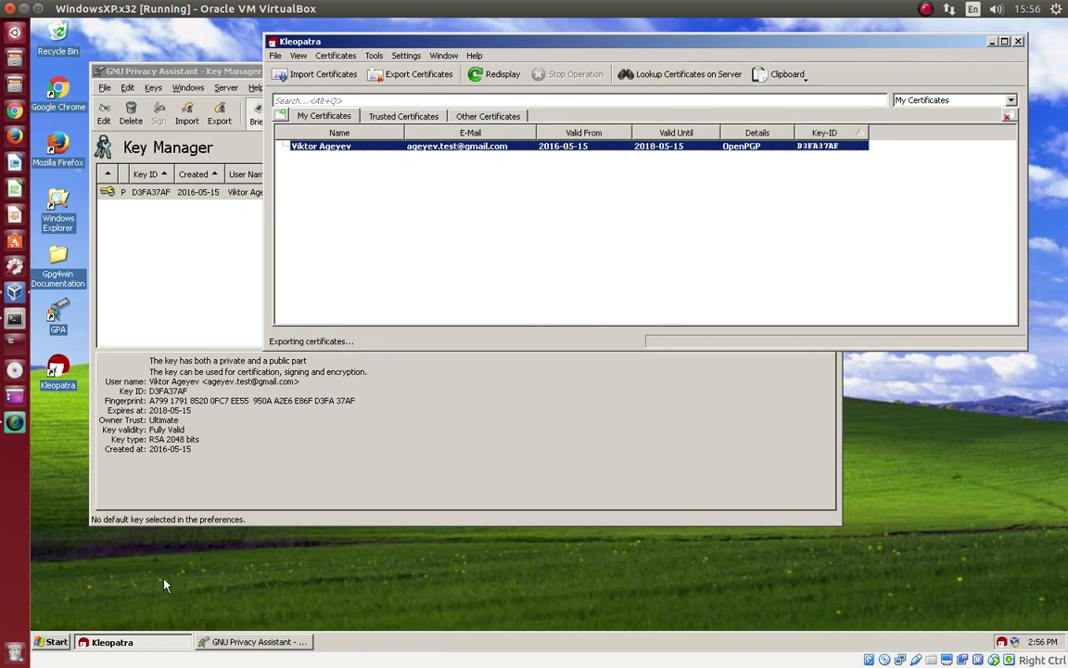
Step: Launch Notepad from Start > All Programs > Accessories
{"action": "left_click", "coordinate": [37, 645]}
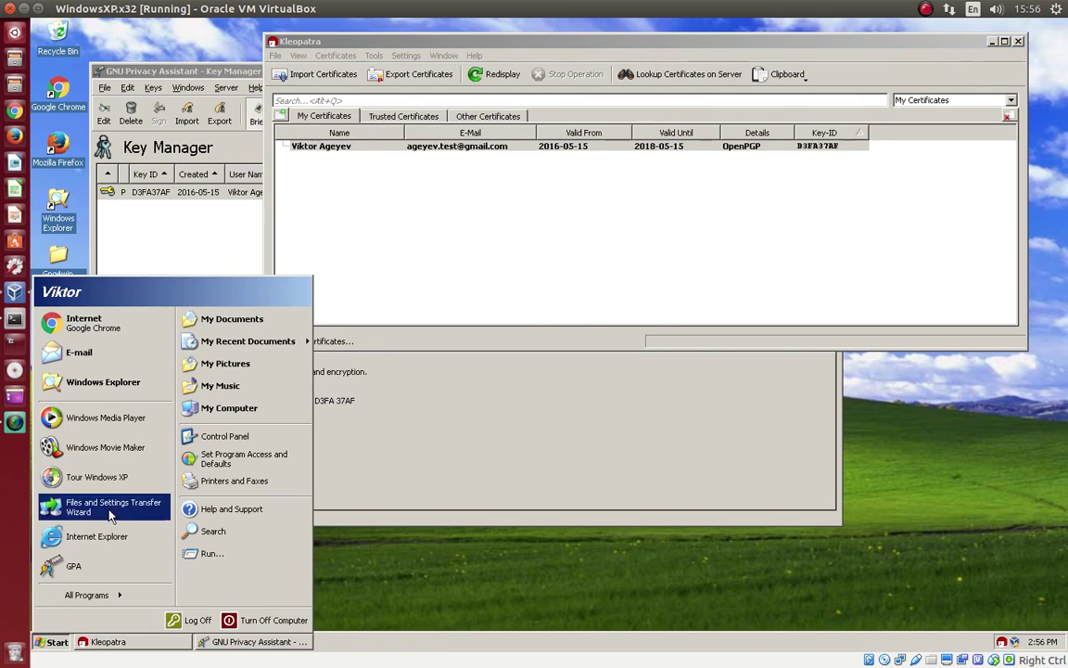
{"action": "mouse_move", "coordinate": [114, 594]}
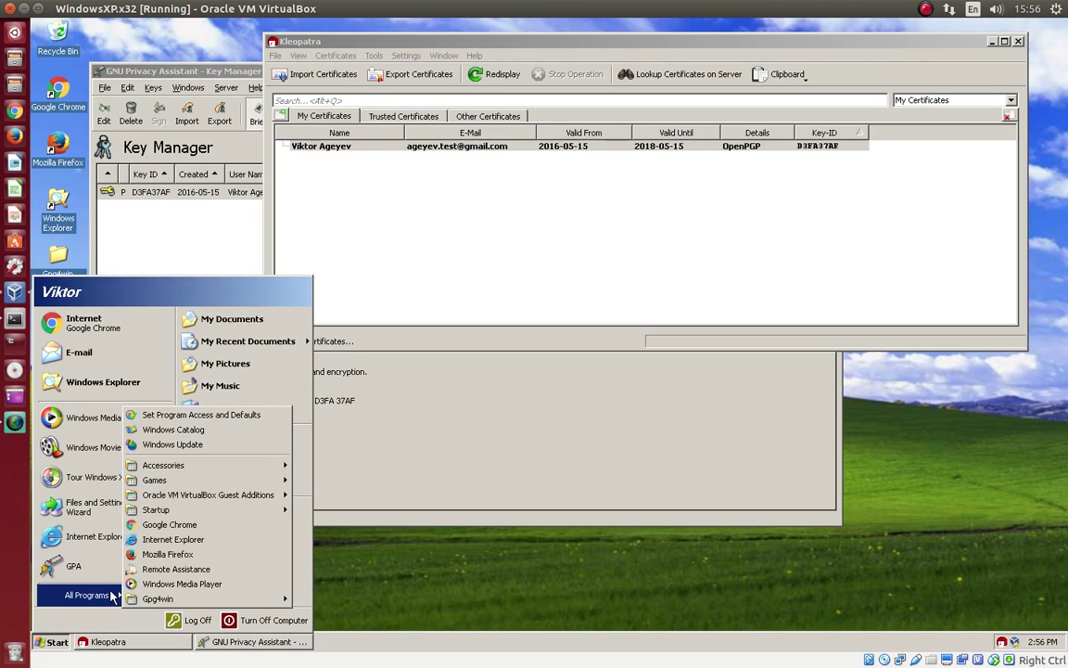
{"action": "mouse_move", "coordinate": [190, 465]}
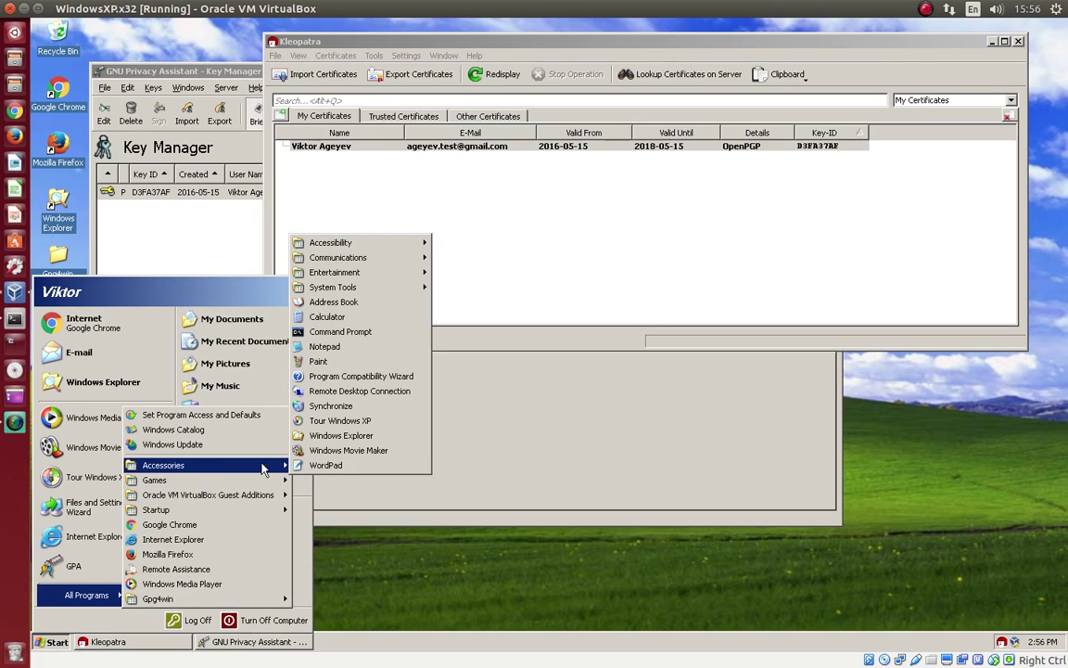
{"action": "left_click", "coordinate": [332, 346]}
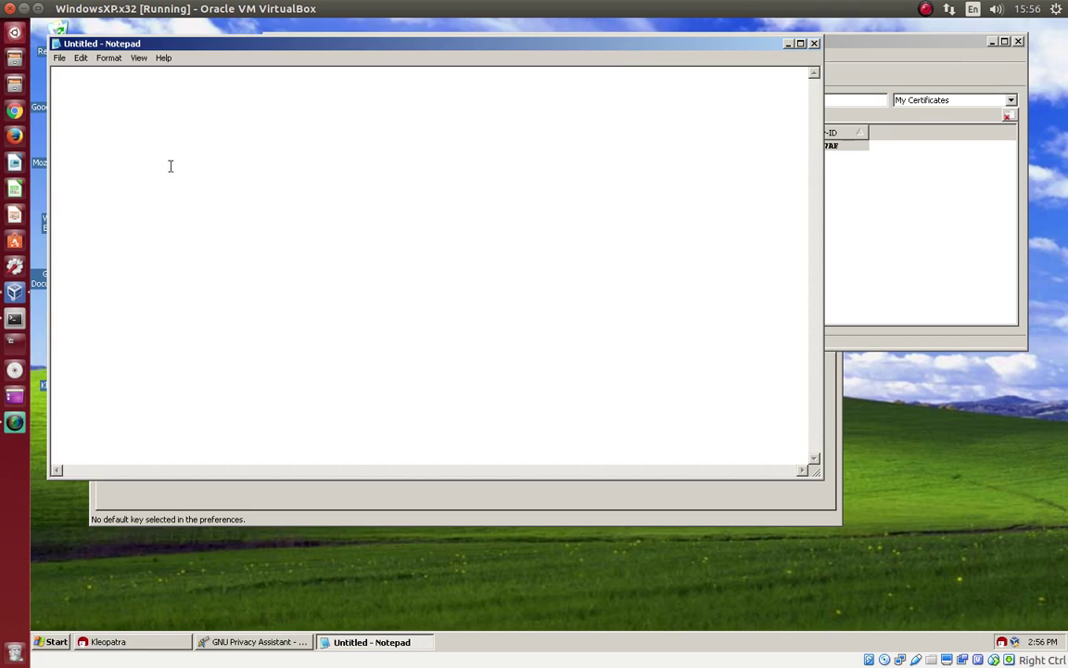
Step: Open the exported .asc key file from the PGP folder, with All Files shown
{"action": "left_click", "coordinate": [58, 58]}
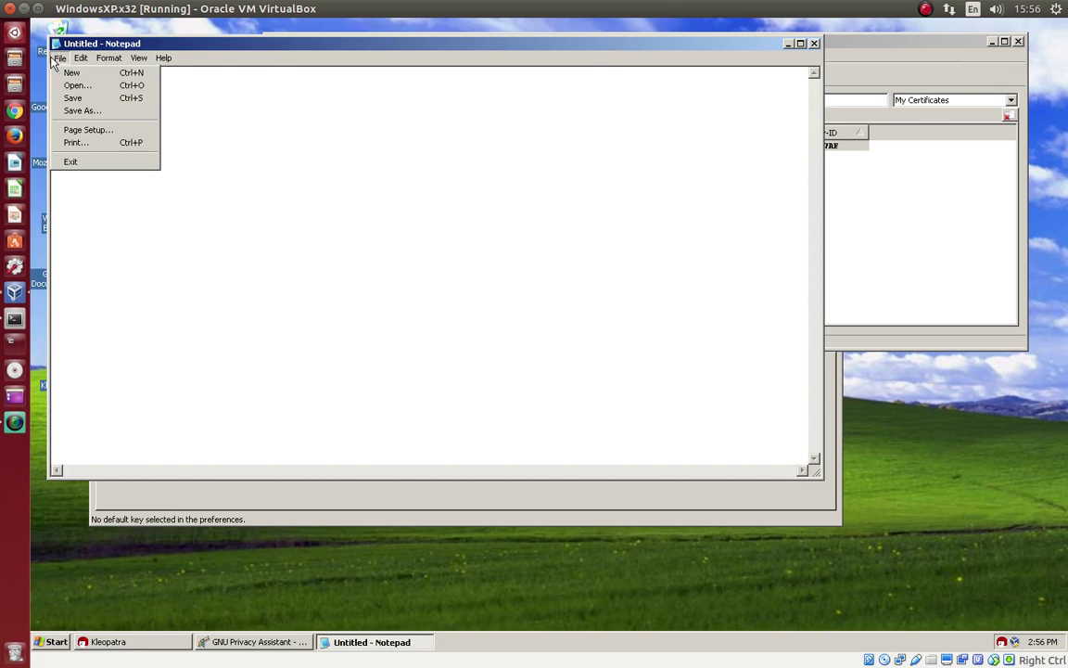
{"action": "left_click", "coordinate": [55, 85]}
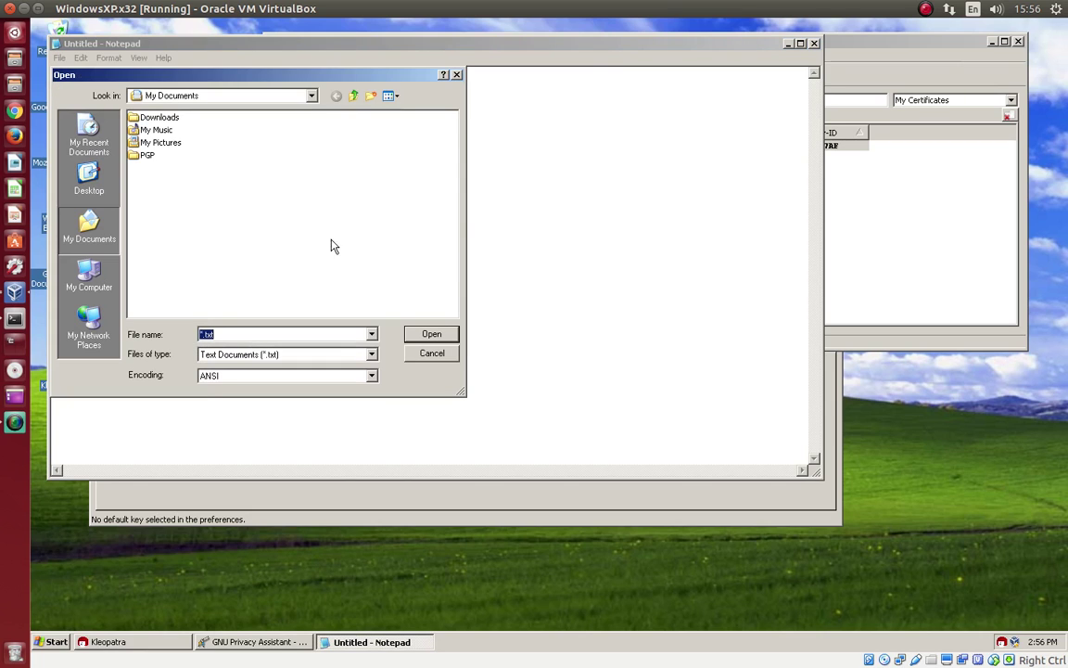
{"action": "double_click", "coordinate": [138, 151]}
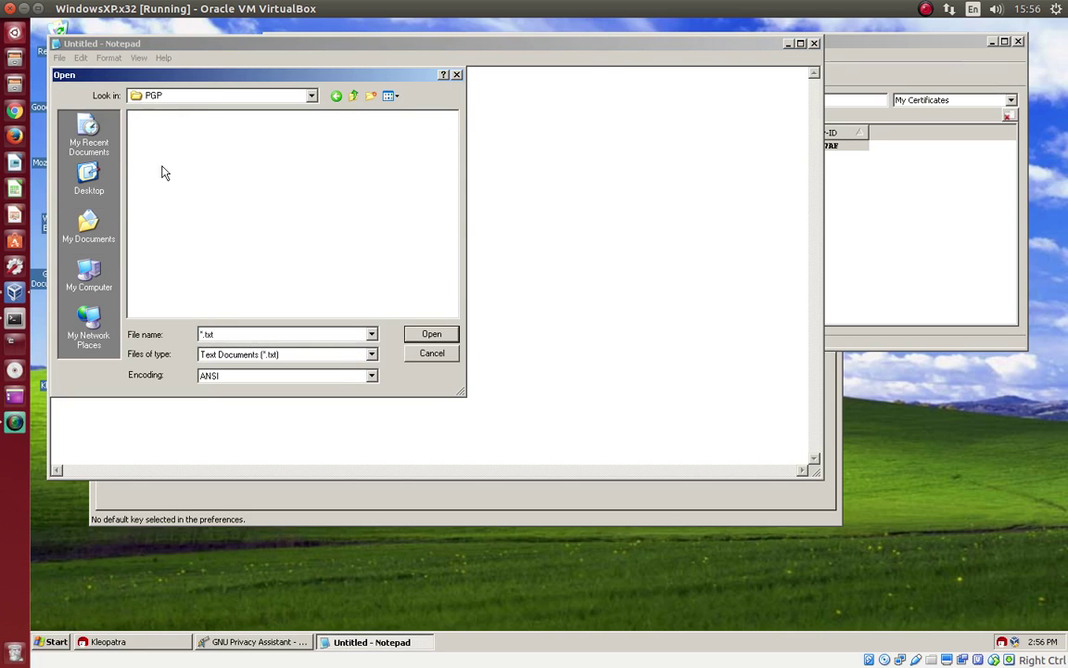
{"action": "left_click", "coordinate": [371, 333]}
{"action": "left_click", "coordinate": [374, 355]}
{"action": "left_click", "coordinate": [289, 358]}
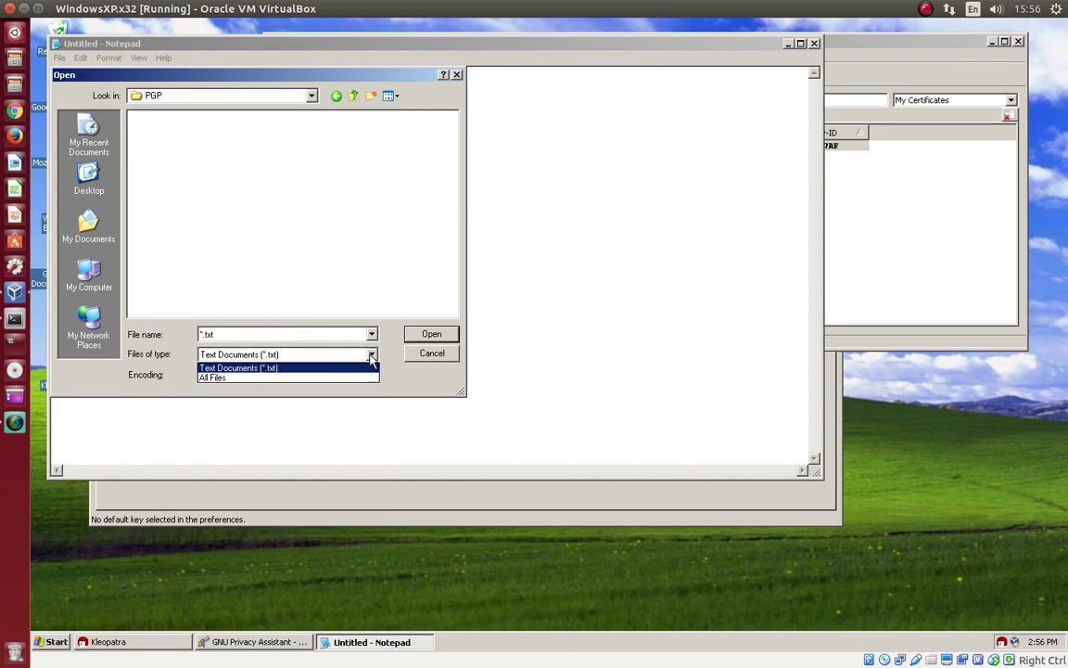
{"action": "left_click", "coordinate": [301, 378]}
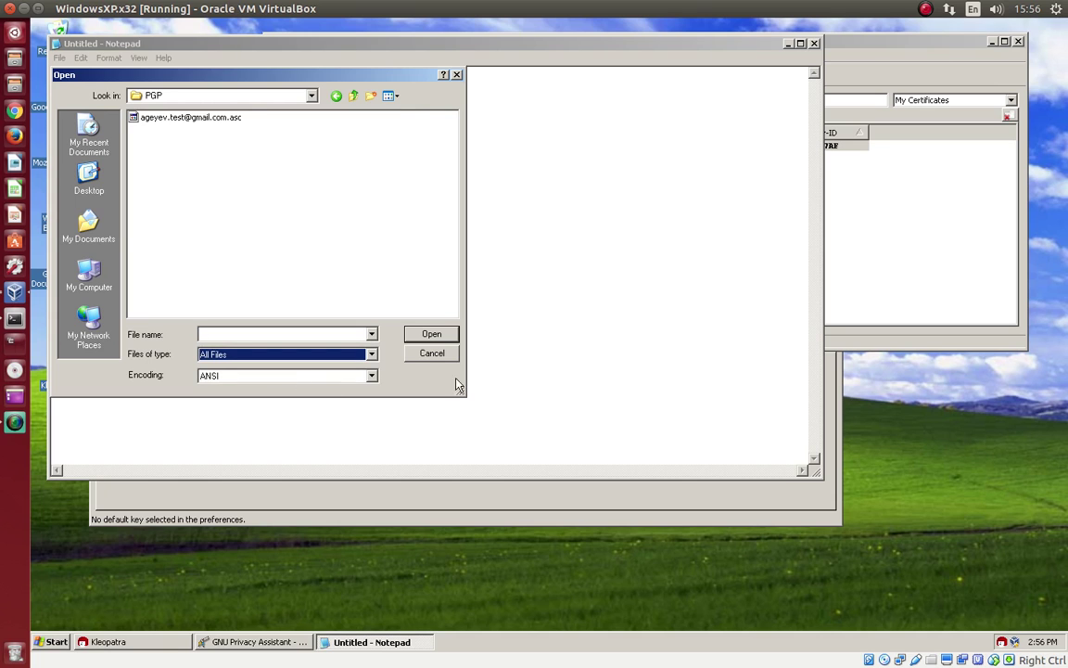
{"action": "left_click", "coordinate": [212, 120]}
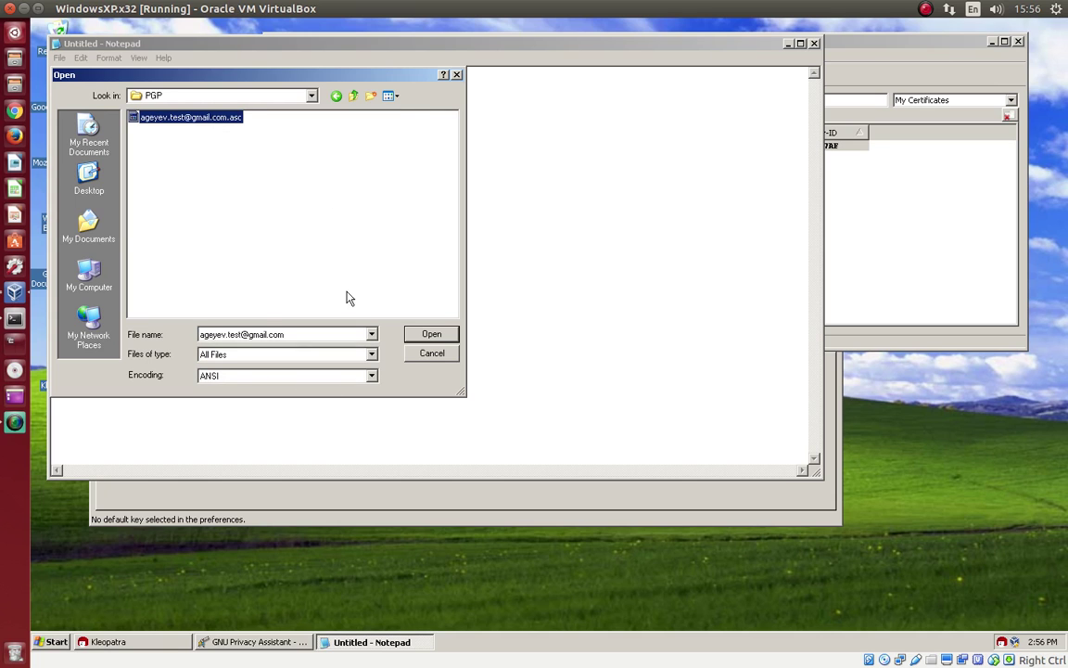
{"action": "left_click", "coordinate": [439, 335]}
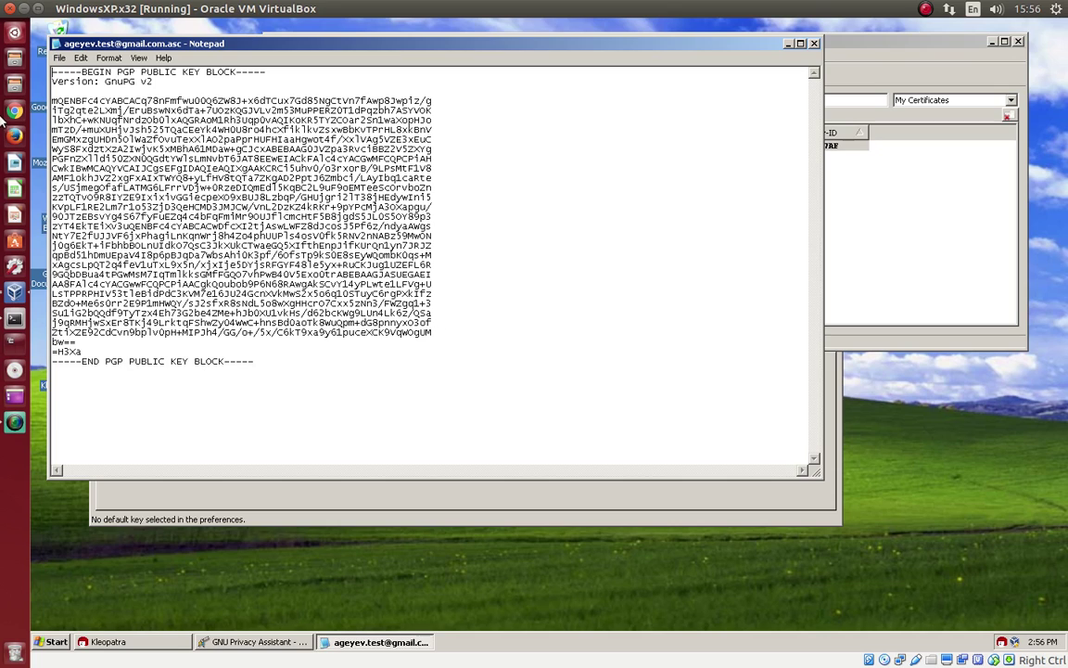